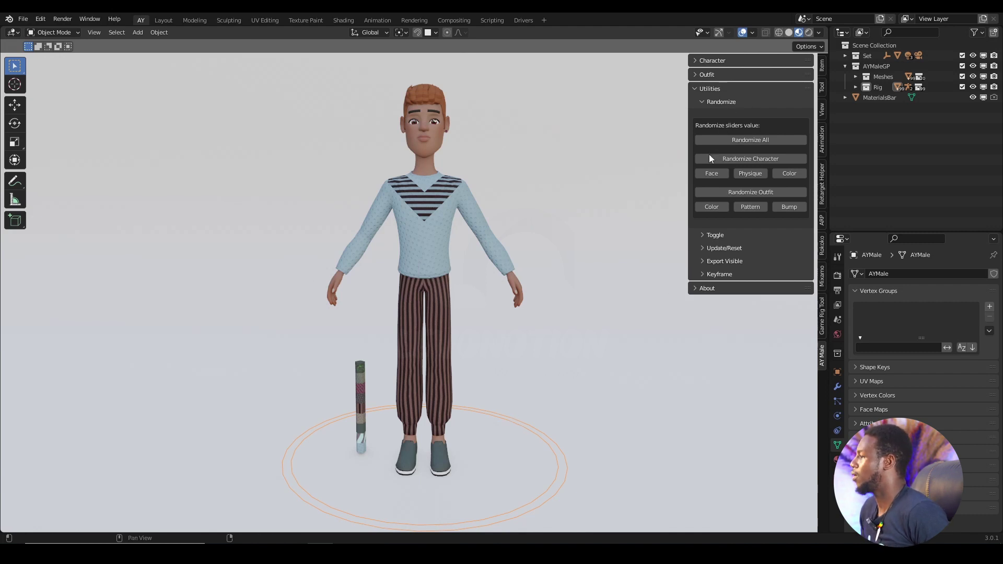
Turn on the character's animation rig and randomize the character four times
click(704, 236)
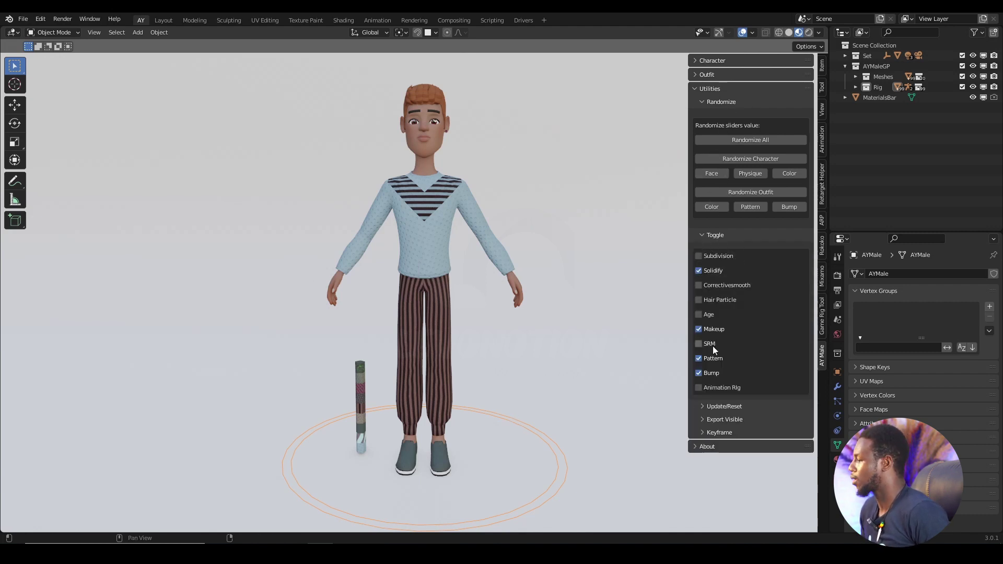
click(699, 388)
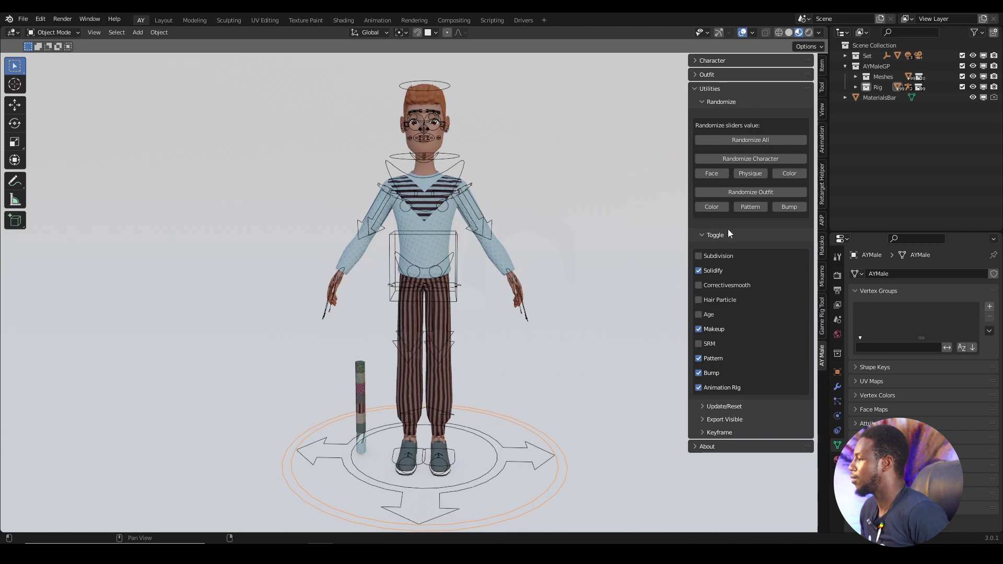
click(737, 159)
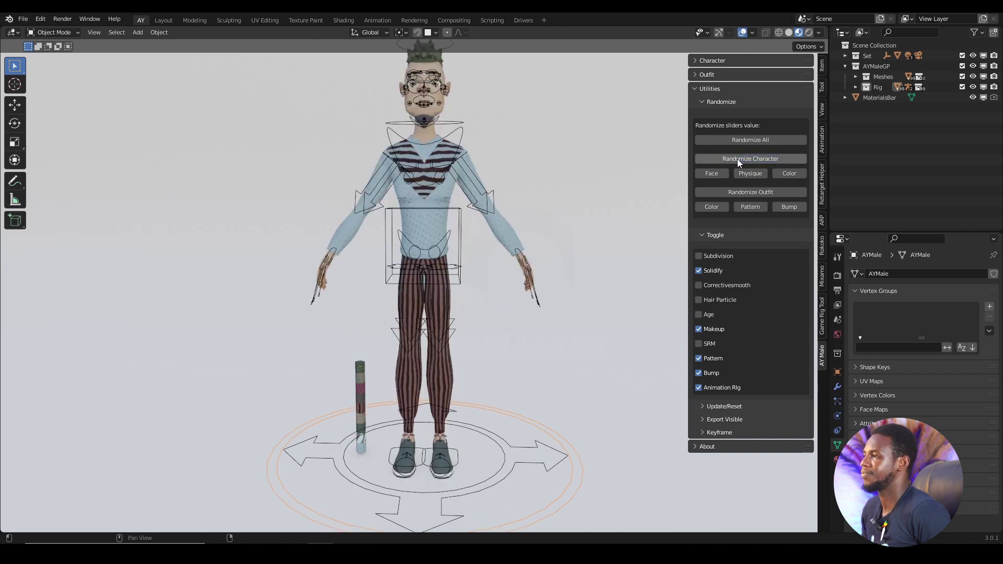
click(737, 159)
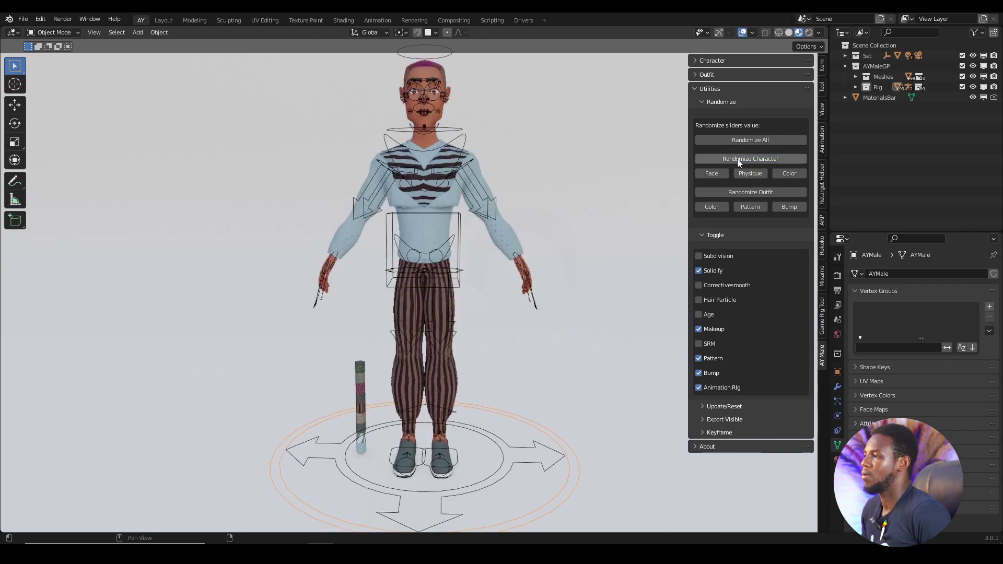
click(737, 159)
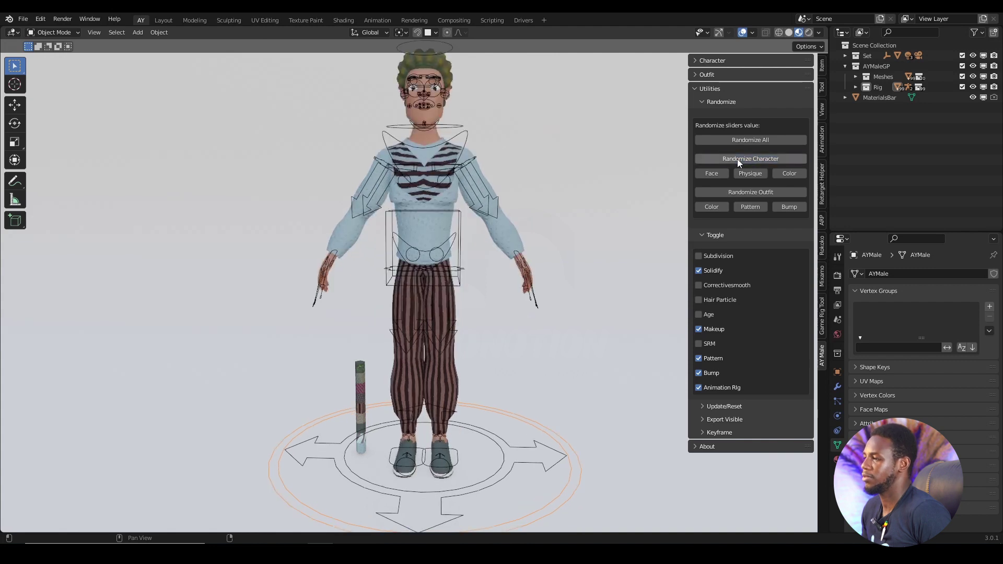
click(737, 160)
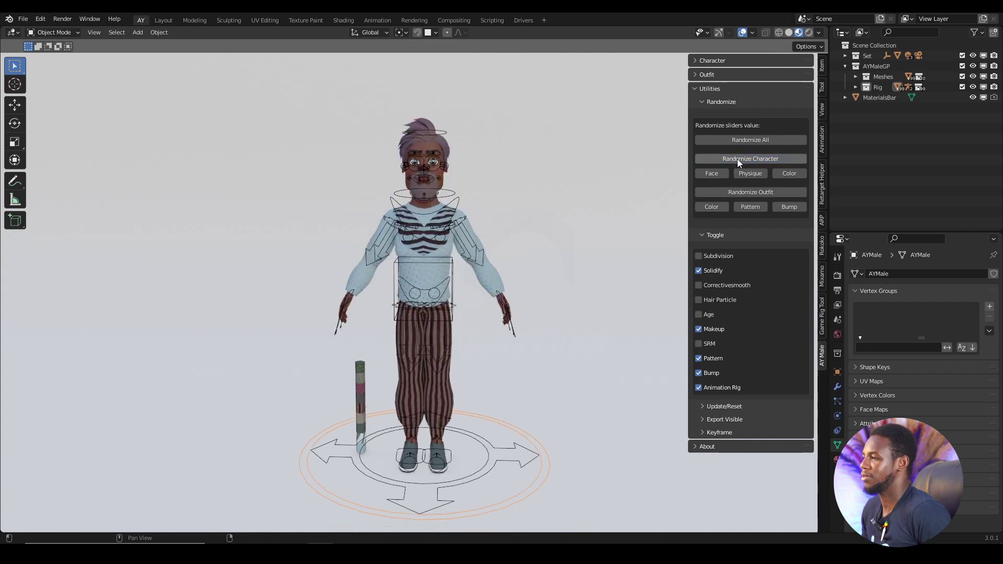
Randomize the outfit repeatedly and undo the last randomization to get back to the overalls with a scarf
click(743, 191)
click(744, 192)
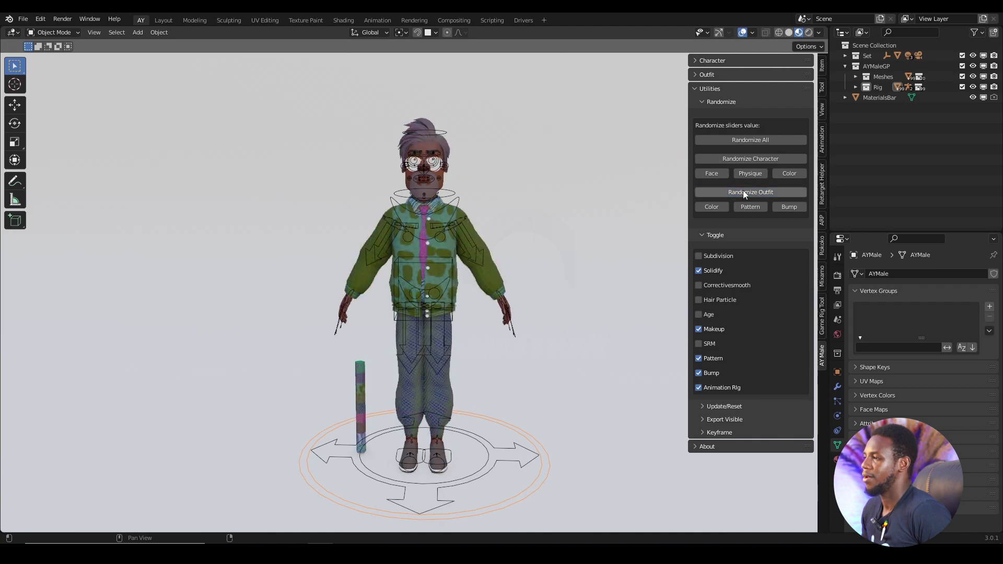
click(742, 191)
click(743, 191)
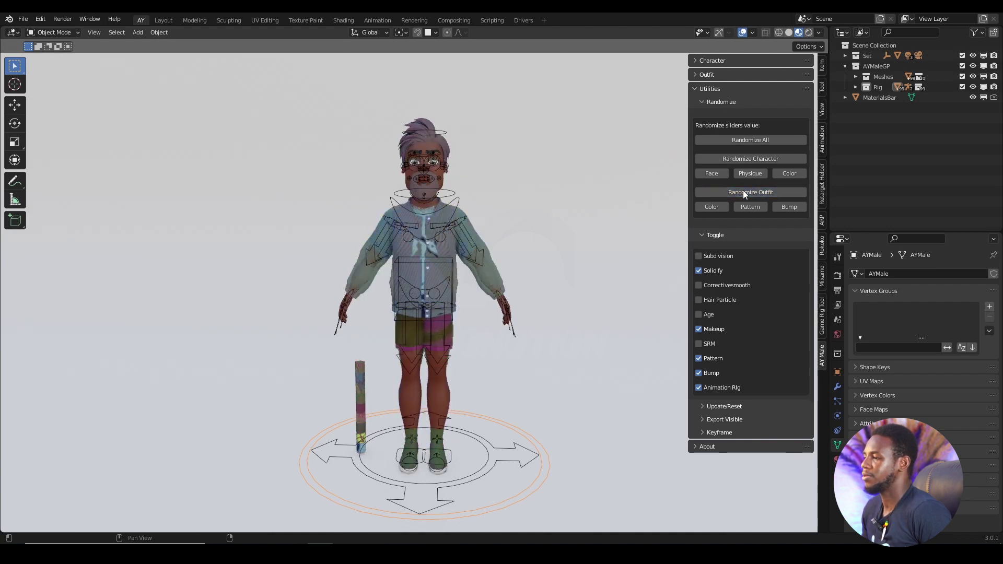
click(743, 192)
click(743, 192)
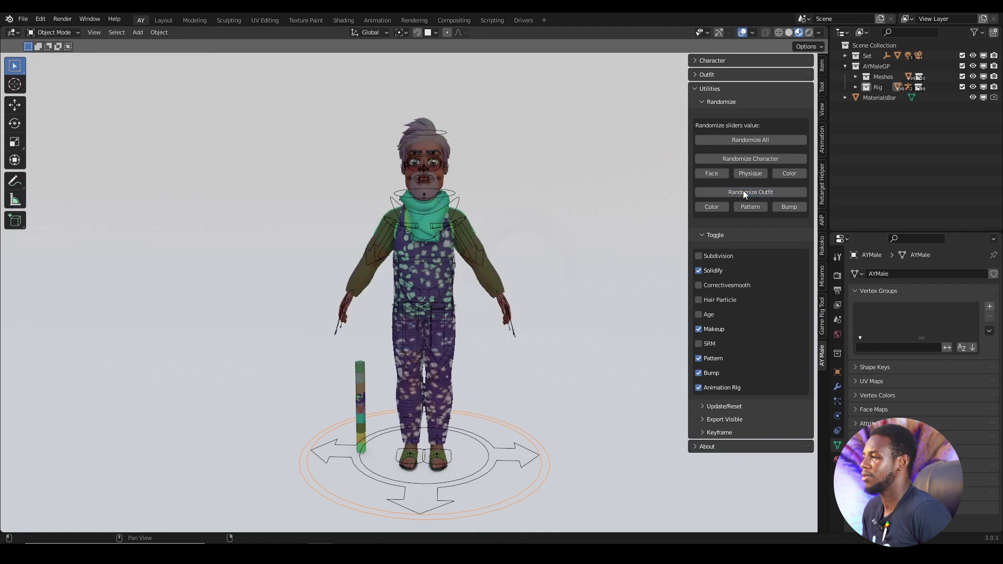
click(742, 192)
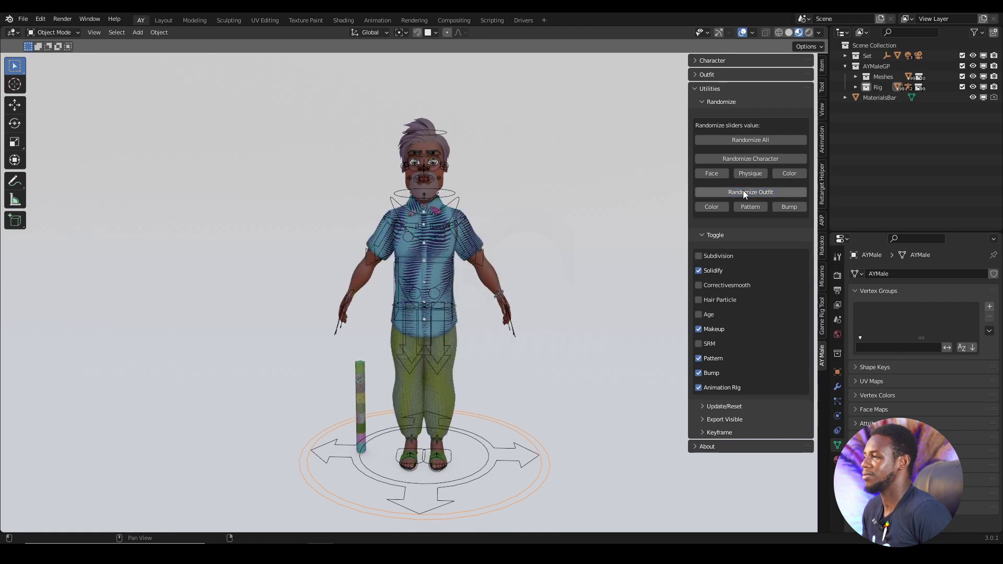
key(ctrl+z)
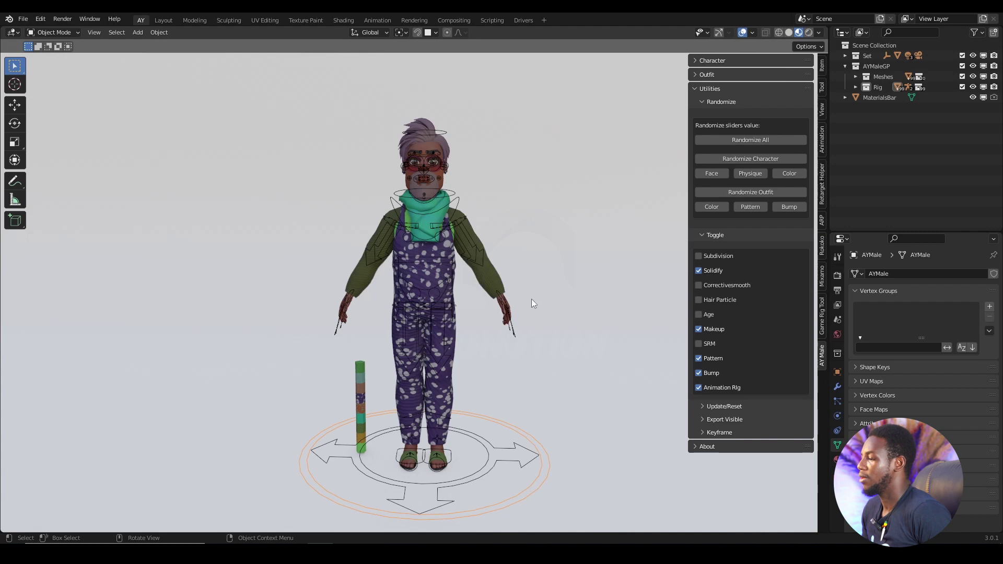
Expand the outfit settings, randomize the outfit's colors and pattern several times, and show the viewport overlays again
click(707, 75)
click(712, 376)
click(712, 376)
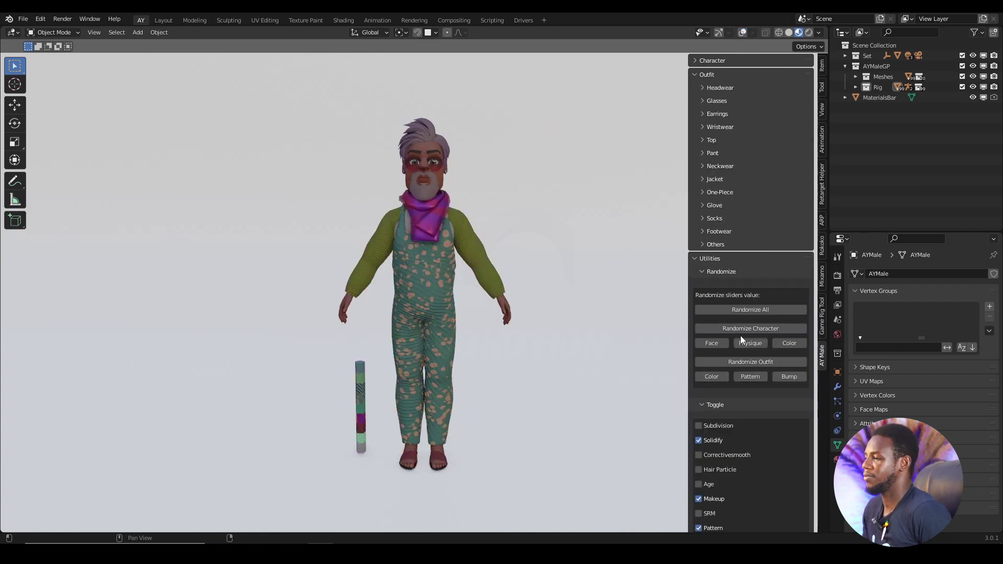
click(712, 376)
click(712, 376)
click(712, 377)
click(750, 376)
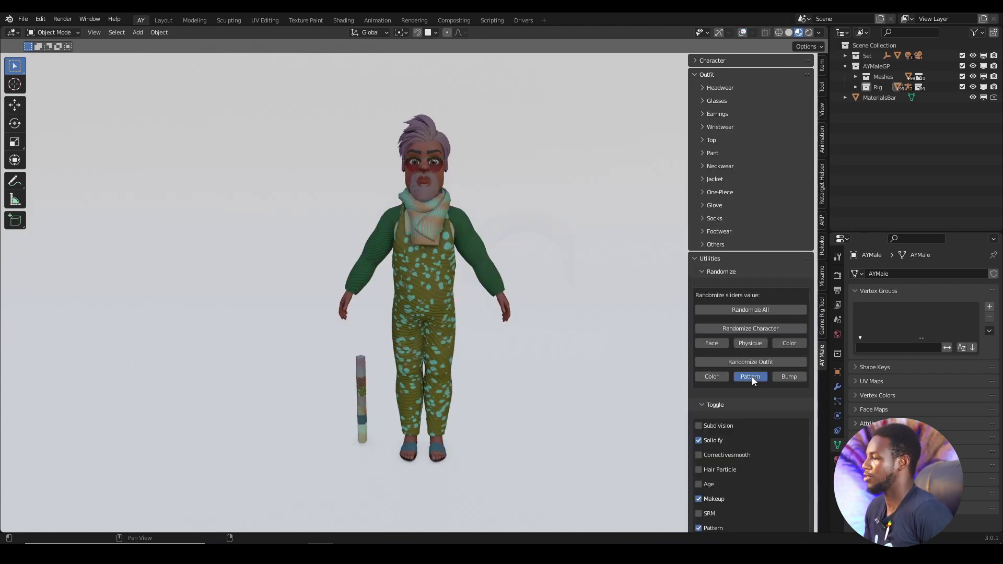
click(712, 376)
key(shift+alt+z)
Select the background, and reselect the character's base ring to bring its customization settings back
scroll(509, 337, down, 2)
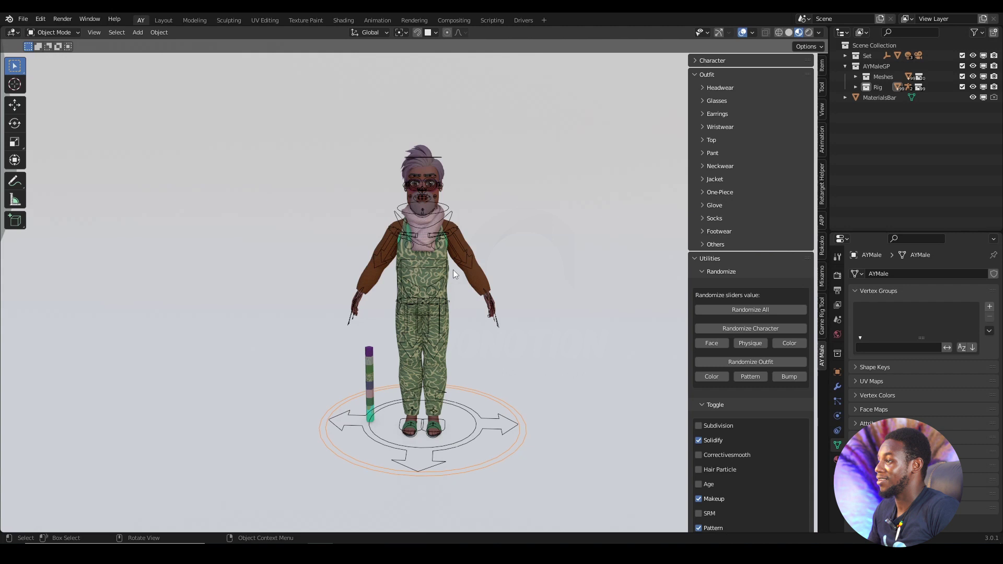
scroll(467, 321, up, 1)
middle_drag(471, 333, 479, 415)
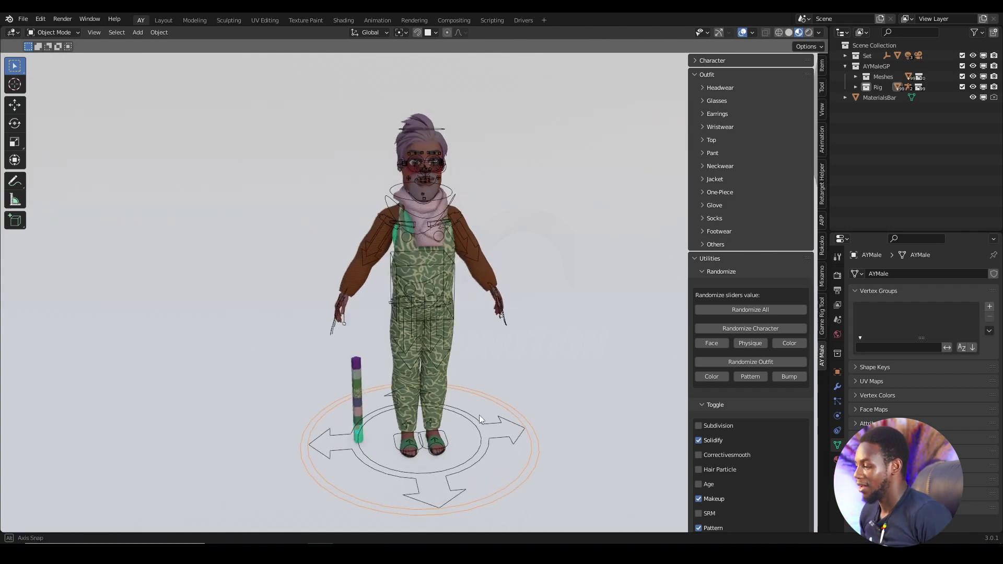
click(499, 406)
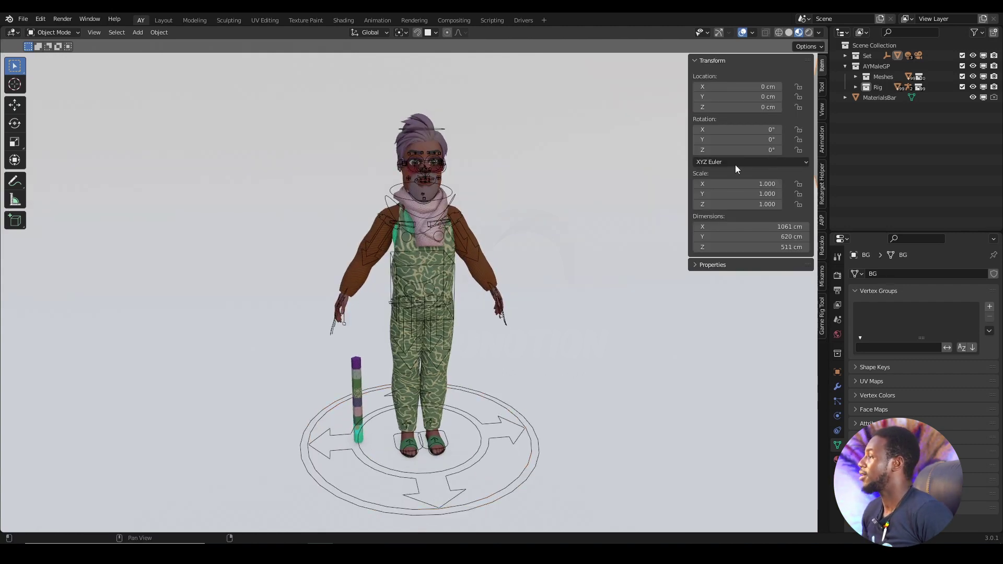
click(533, 442)
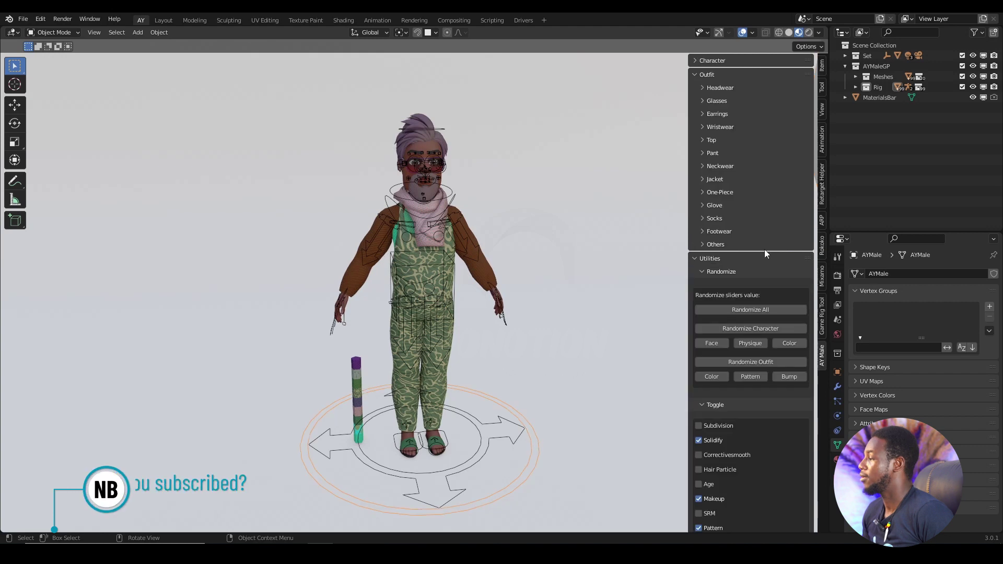
scroll(760, 425, down, 4)
scroll(719, 108, up, 4)
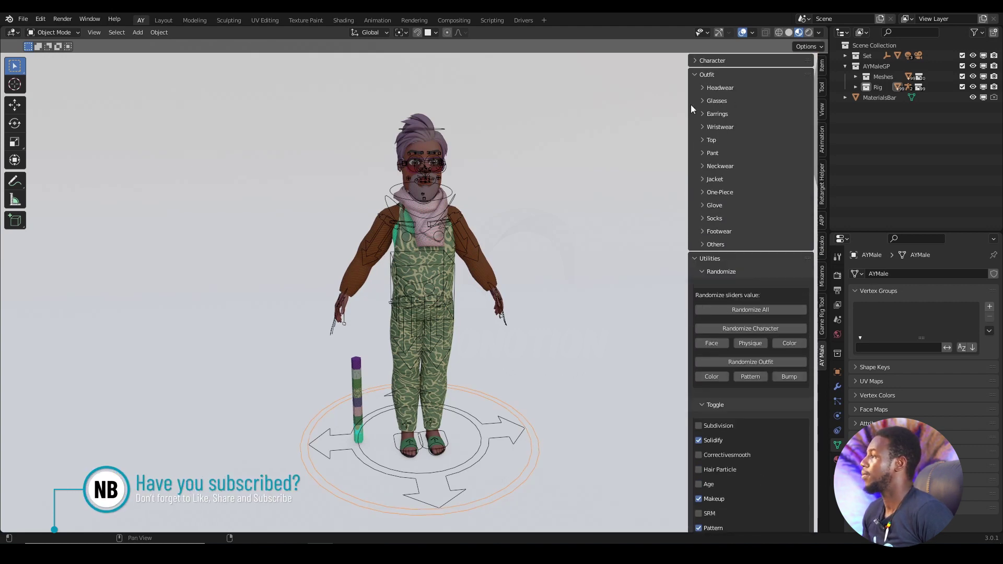
Examine the add-on's About information and look through its Utilities options
click(711, 258)
click(708, 272)
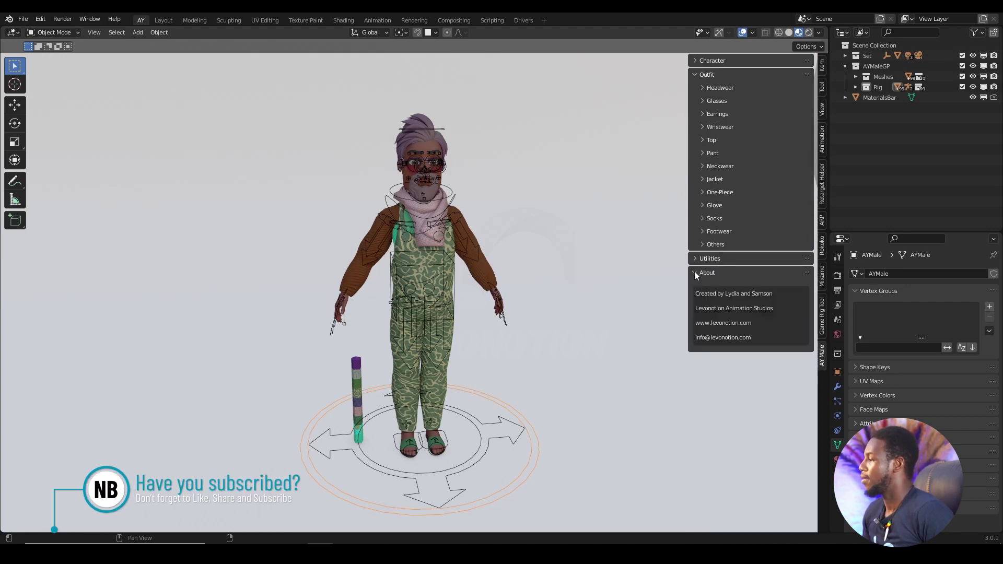
click(697, 258)
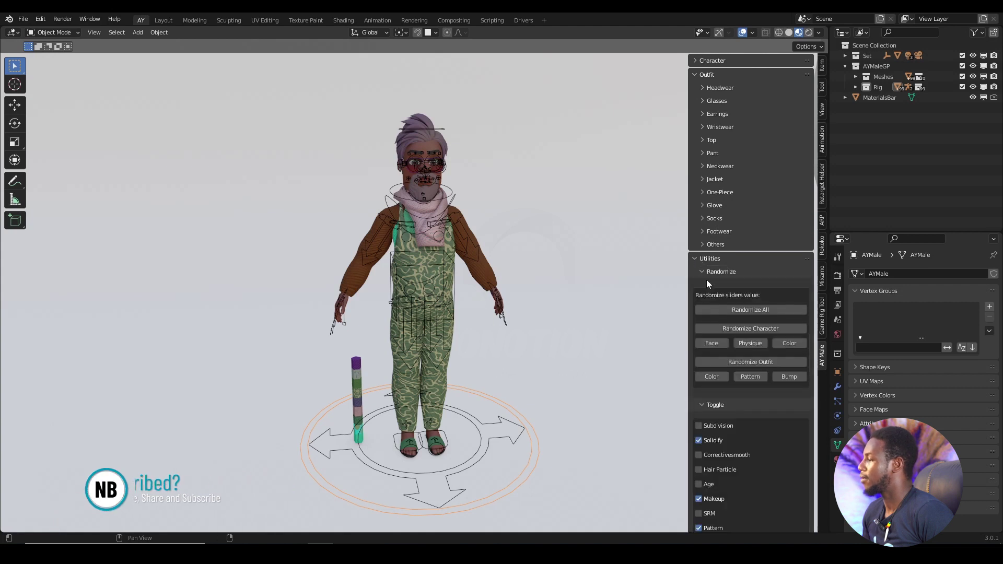
scroll(734, 412, down, 1)
scroll(734, 416, down, 4)
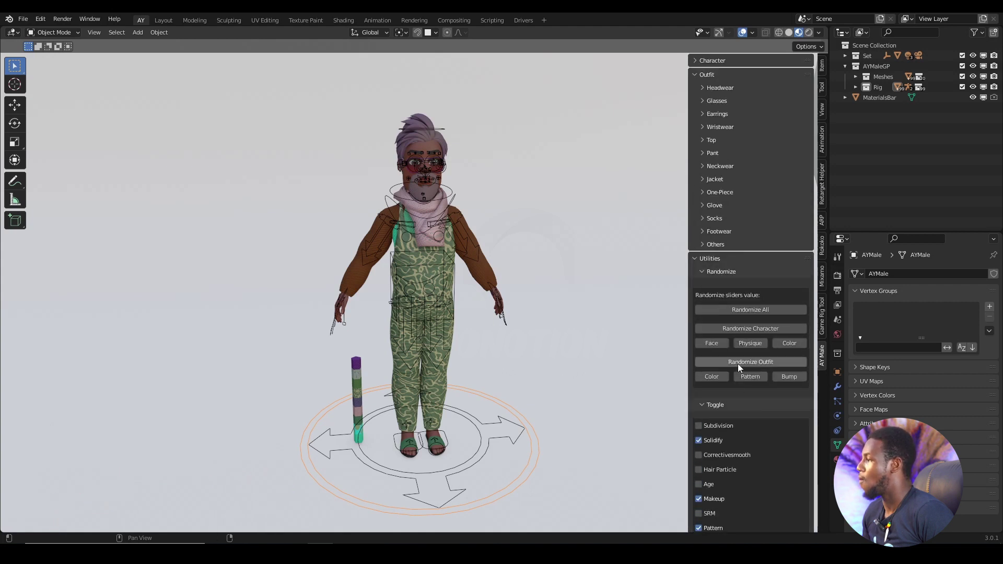
scroll(740, 396, down, 3)
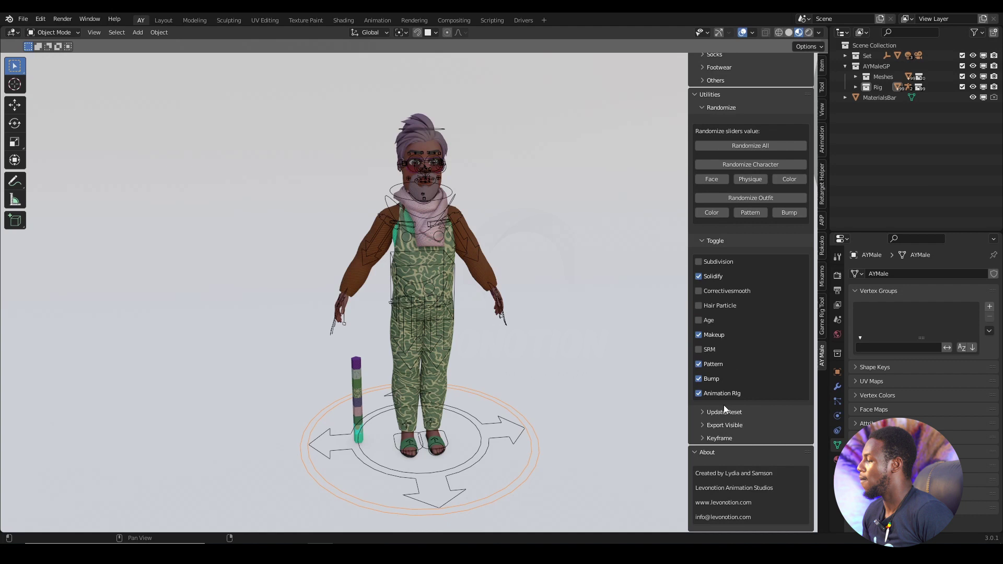
Start exporting the visible objects to a .blend file and choose the project folder that holds the existing scene files
click(701, 425)
scroll(727, 423, down, 3)
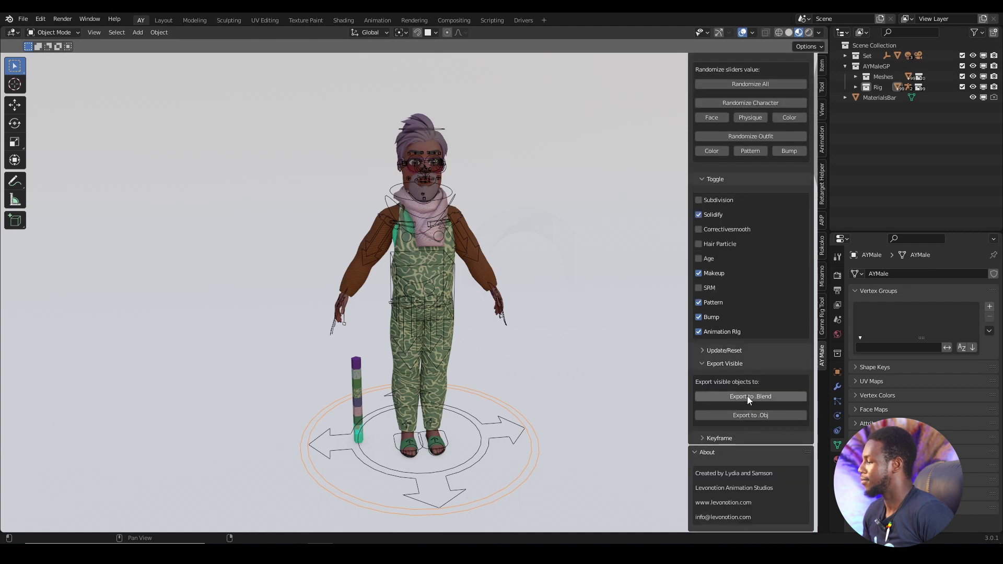
click(747, 395)
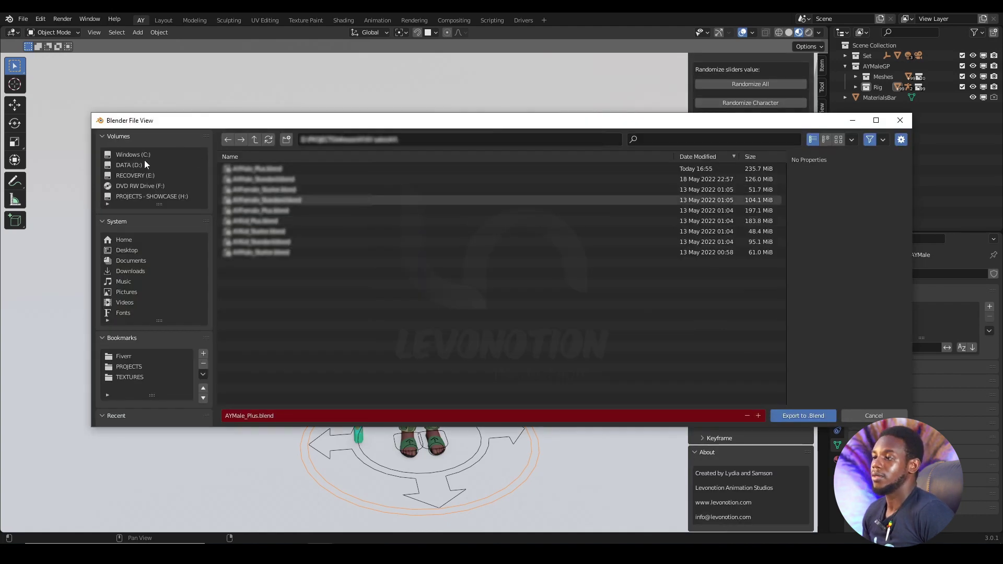
click(255, 140)
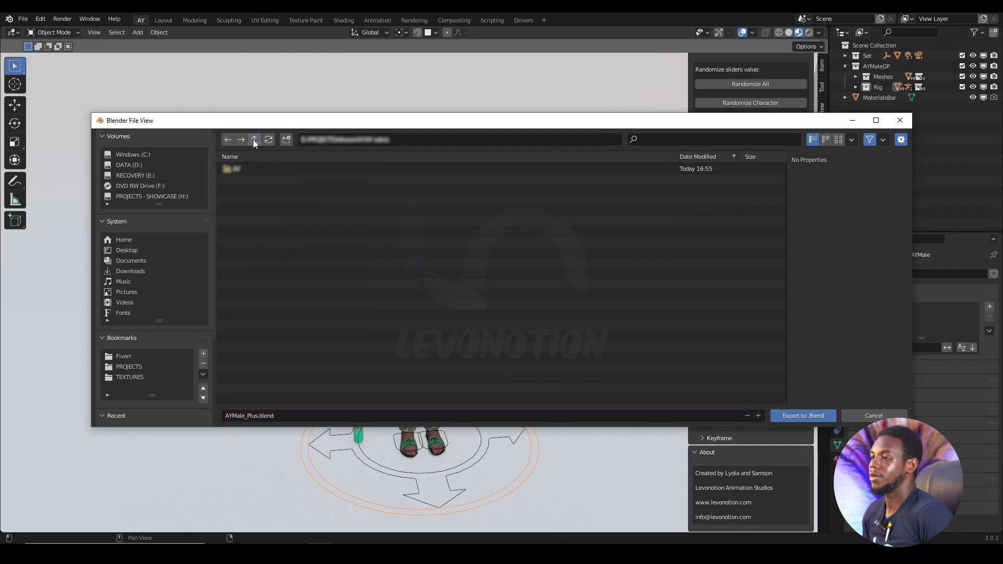
click(254, 140)
click(254, 139)
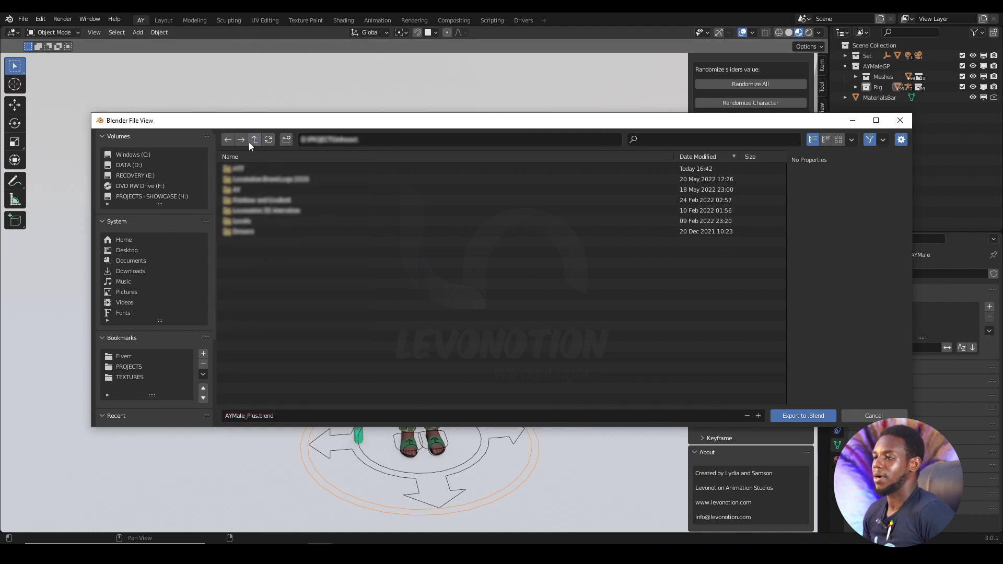
double_click(241, 169)
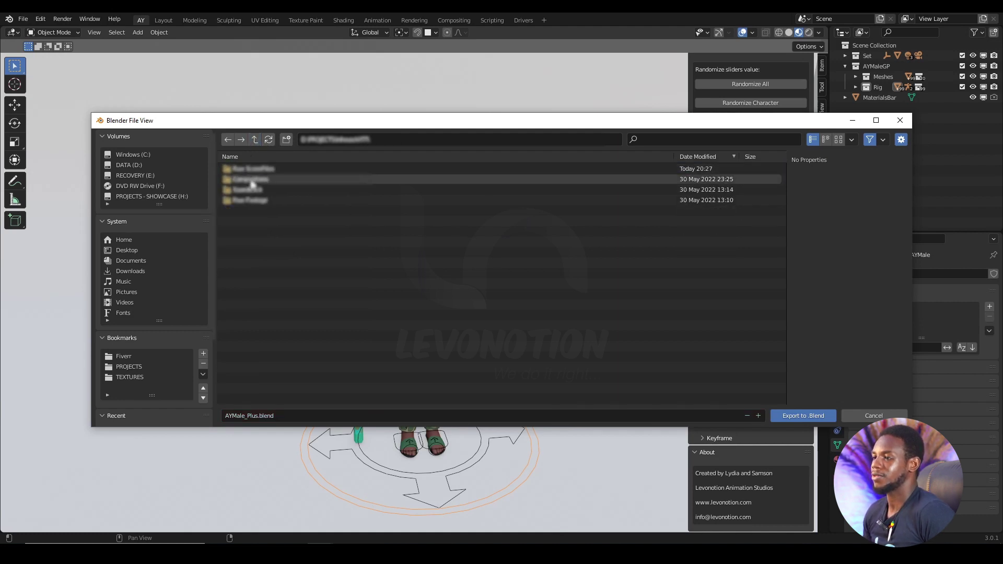
double_click(260, 168)
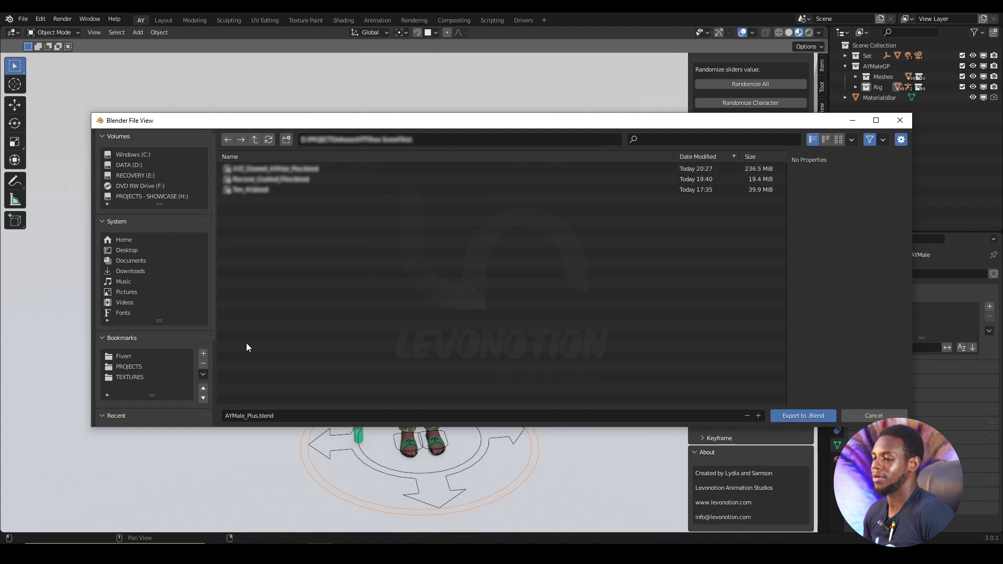
Name the export file GIVEAWAY and export it as a .blend file
click(283, 416)
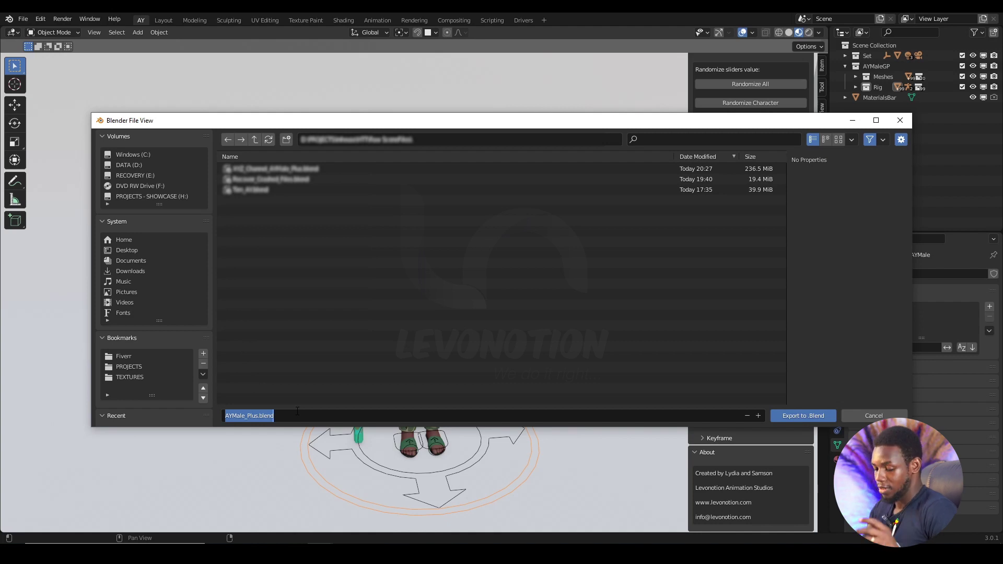
text(G)
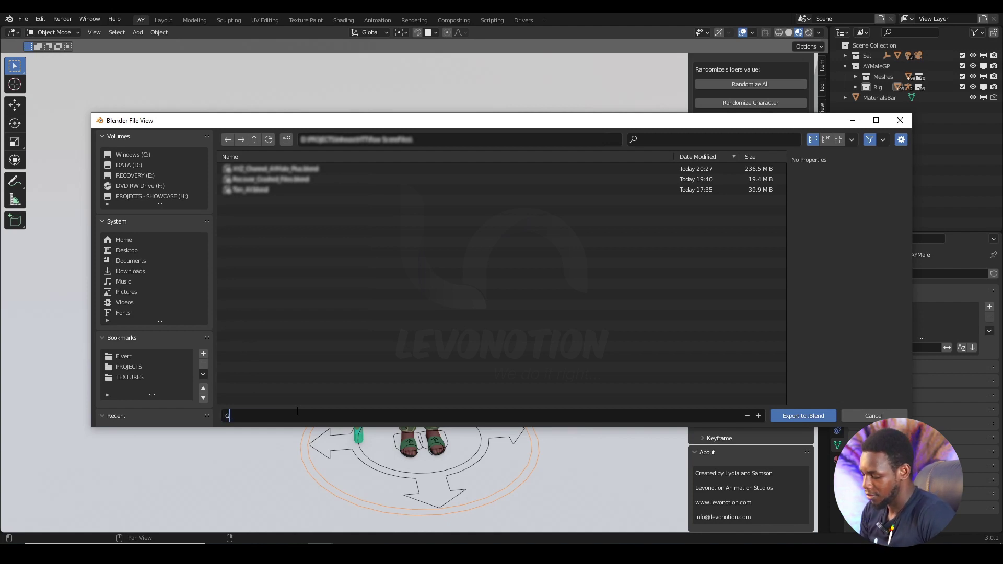
text(IVE)
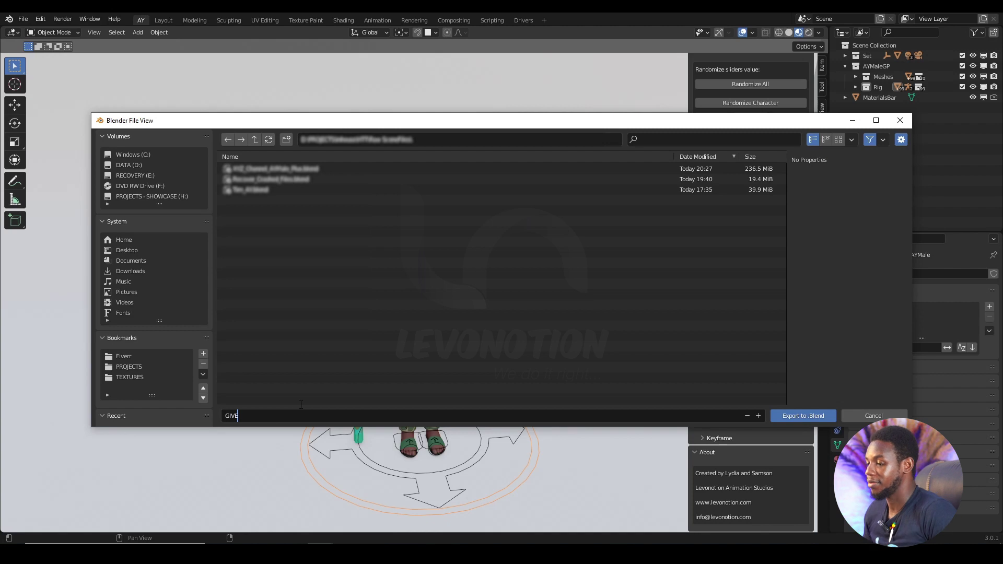
text(AWAY)
click(812, 416)
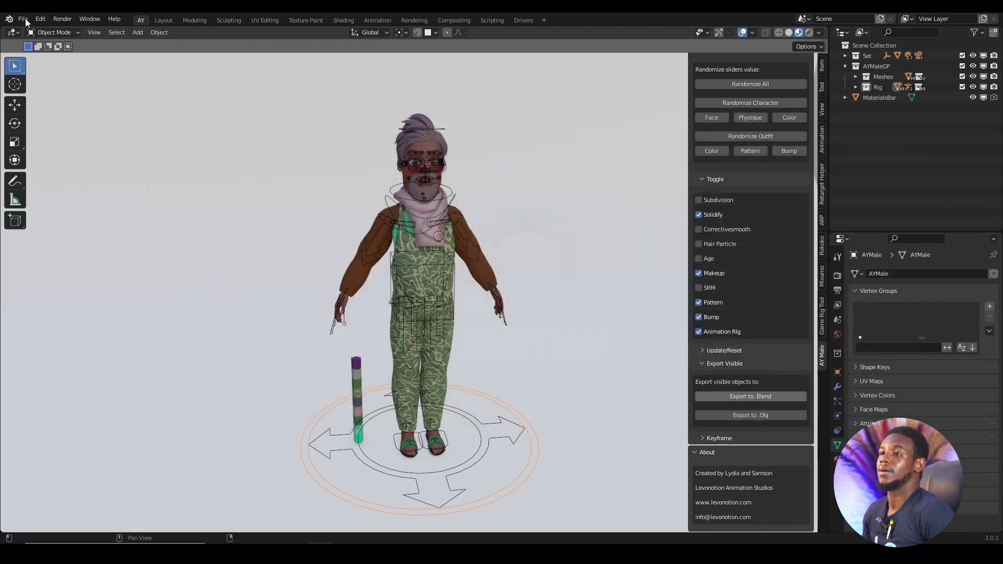
Open the exported GIVE.blend from the project's scene files folder, discarding the unsaved changes to AYMale_Plus.blend
click(238, 152)
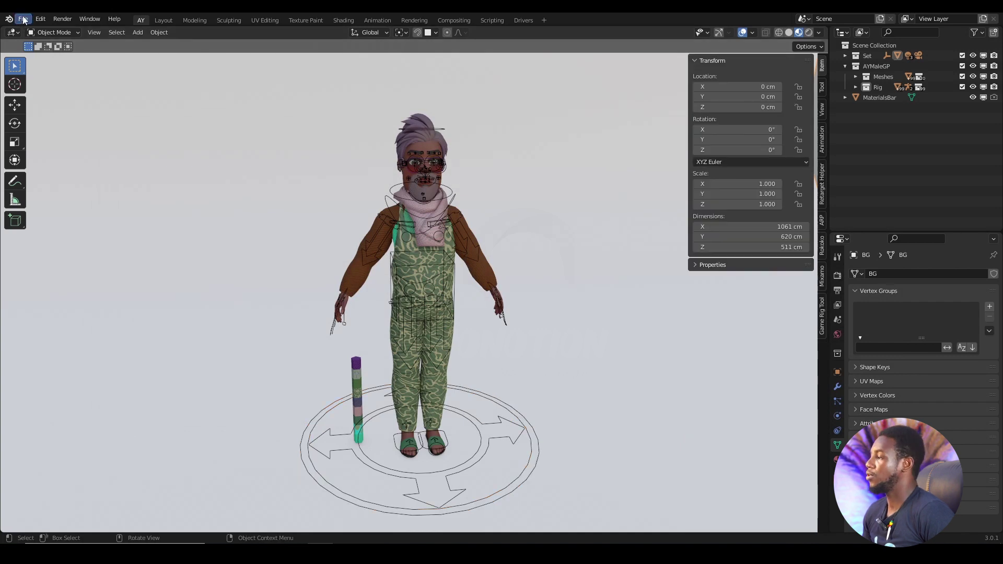
click(24, 20)
click(35, 42)
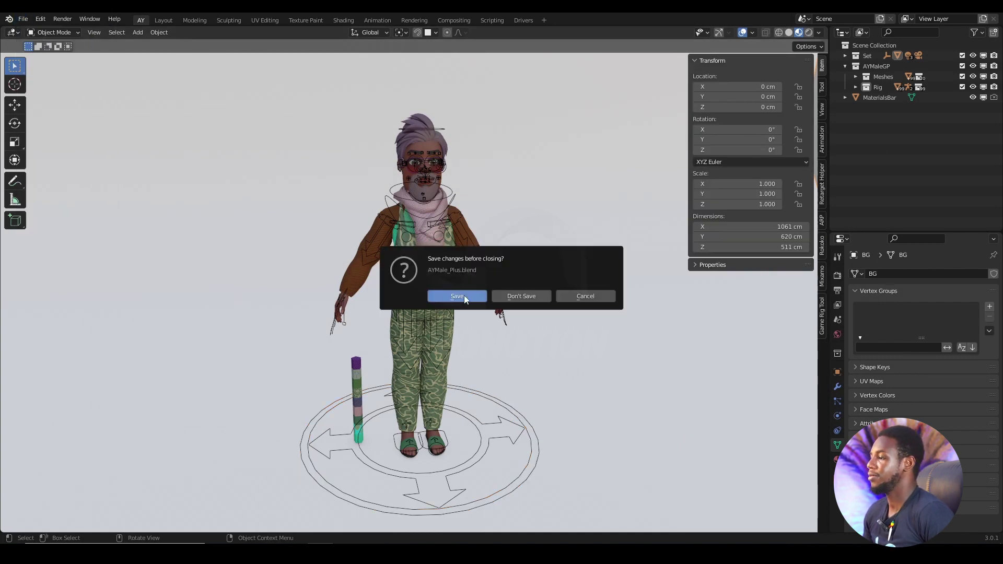
click(532, 298)
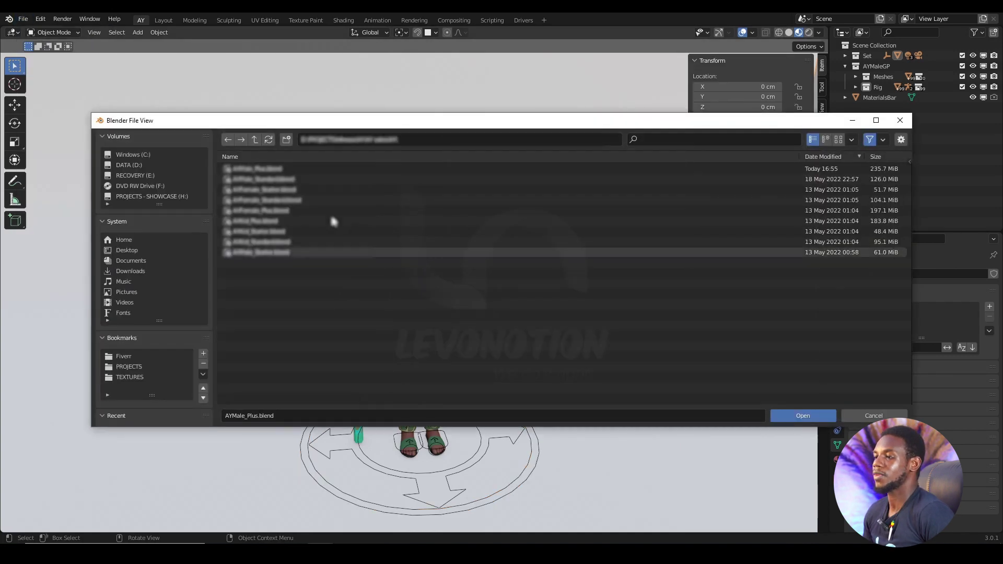
click(257, 141)
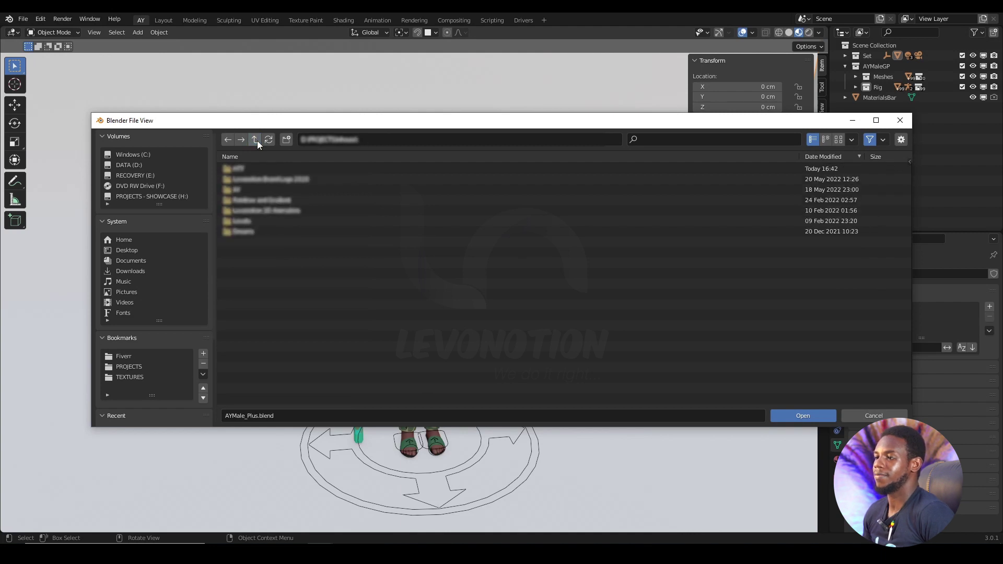
double_click(252, 168)
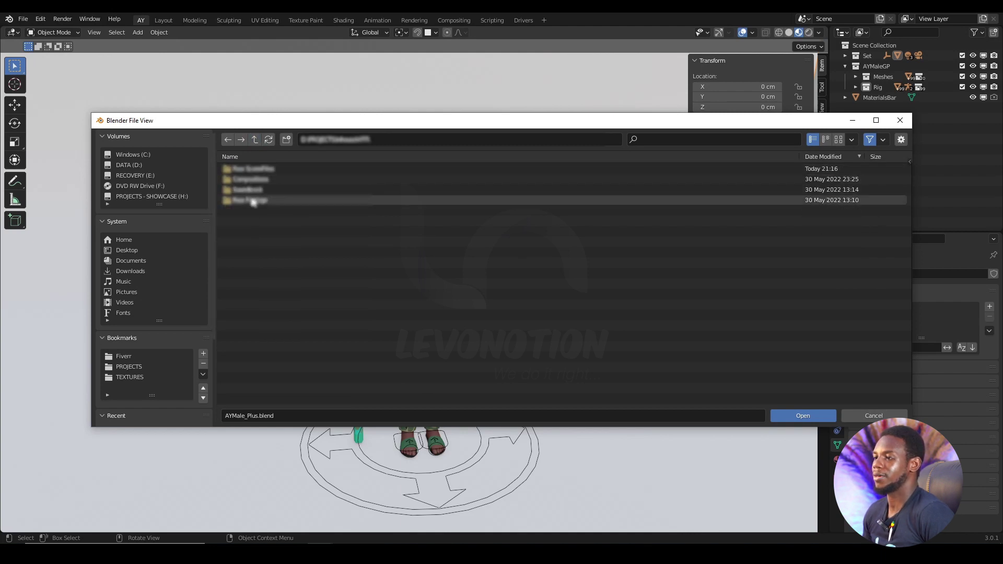
double_click(255, 170)
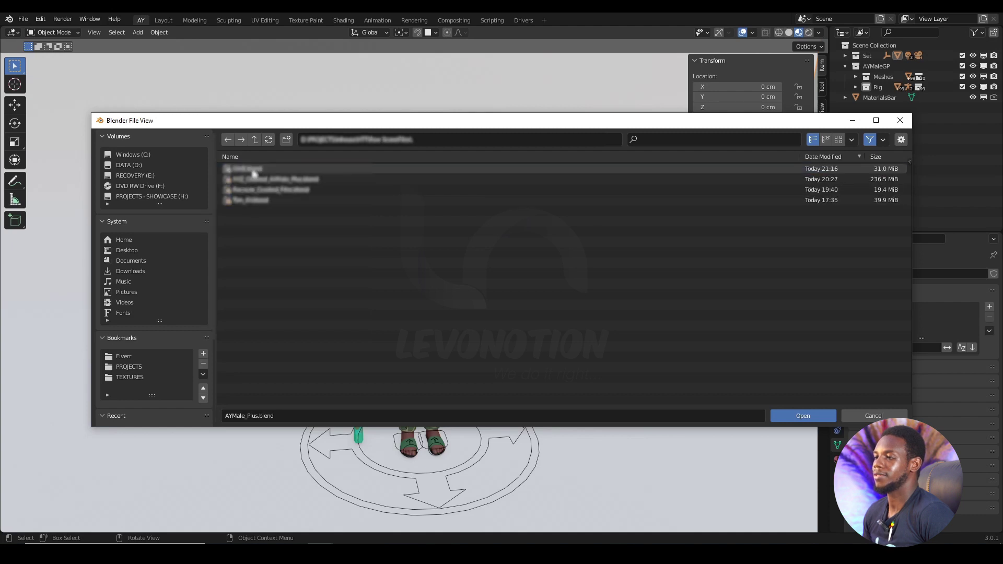
double_click(253, 169)
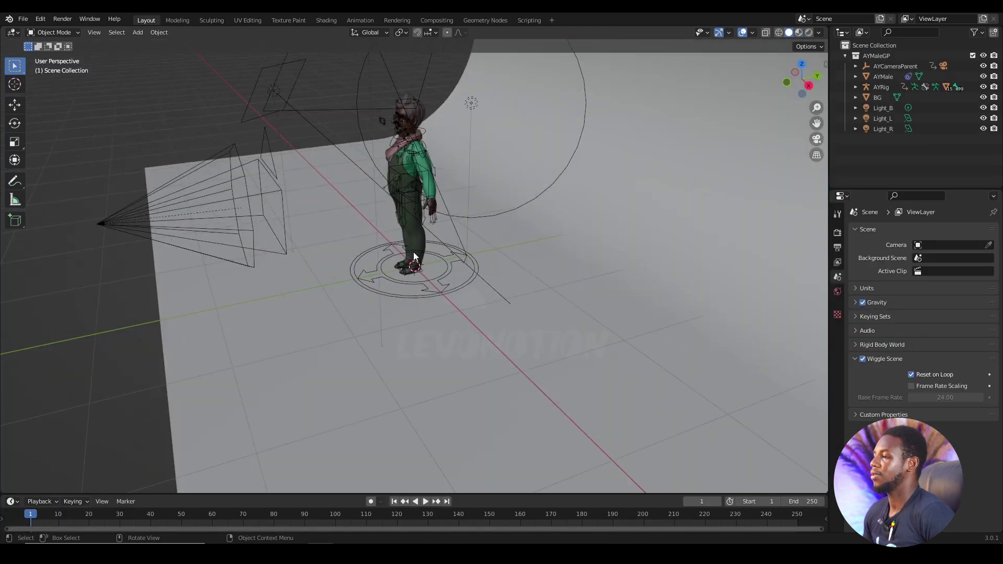
Inspect the exported character and its surrounding lights and camera from the front
middle_drag(414, 256, 479, 235)
scroll(463, 263, up, 5)
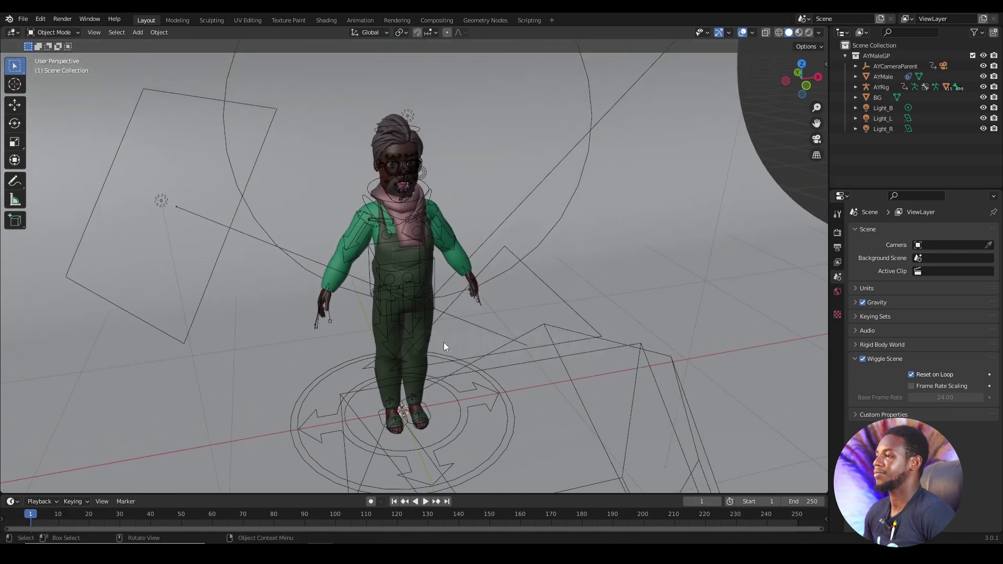
middle_drag(444, 343, 480, 330)
scroll(481, 330, down, 3)
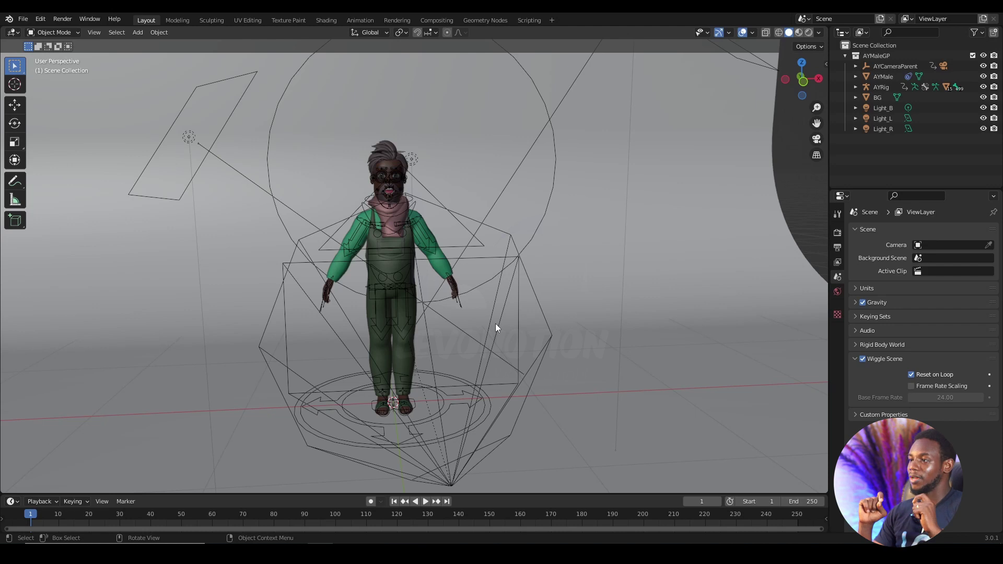
middle_drag(495, 328, 630, 280)
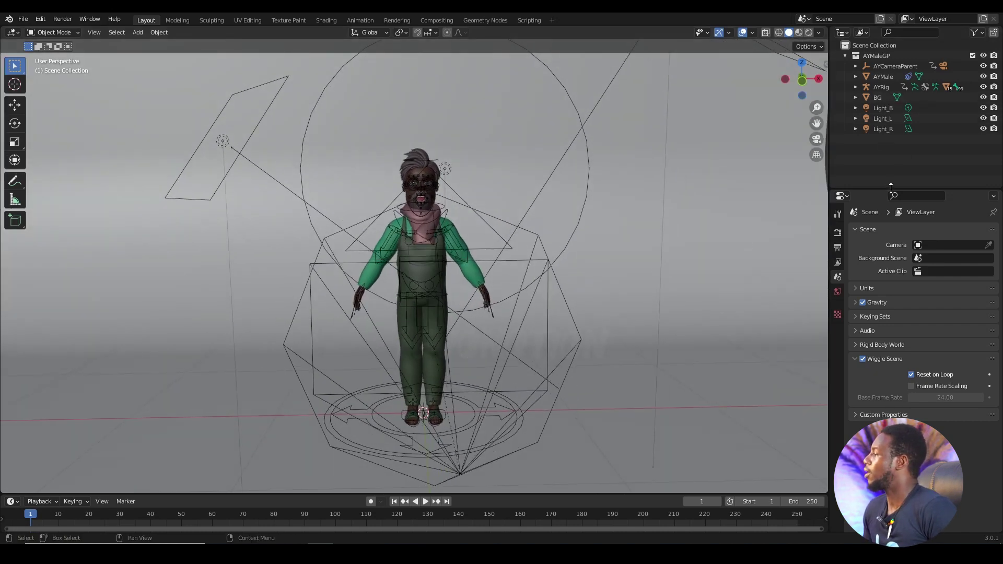
Enlarge the Outliner and examine the AYMaleGP collection's rig, AYMale base ring, camera parent and background objects one by one
drag(887, 190, 886, 244)
middle_drag(774, 189, 680, 209)
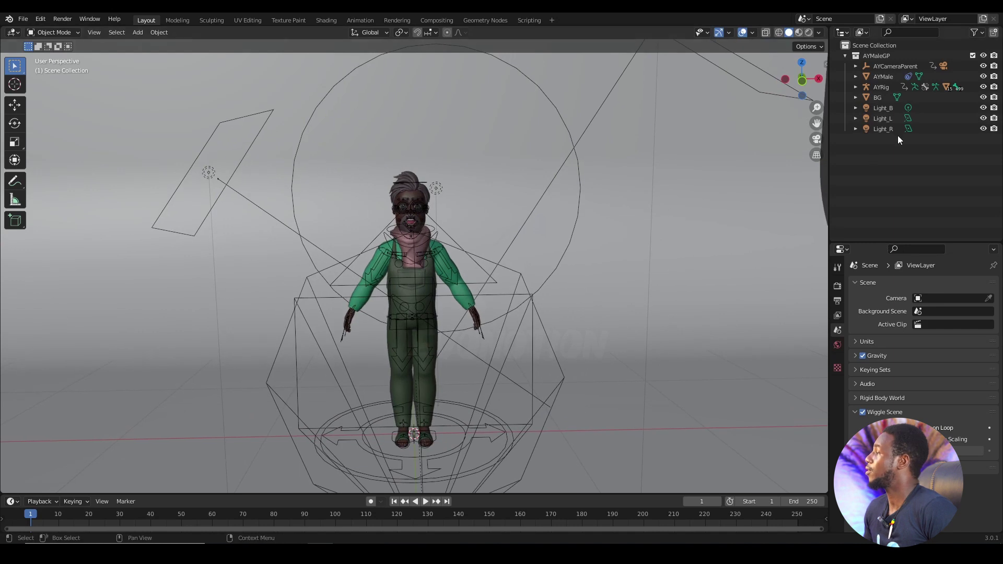
click(875, 55)
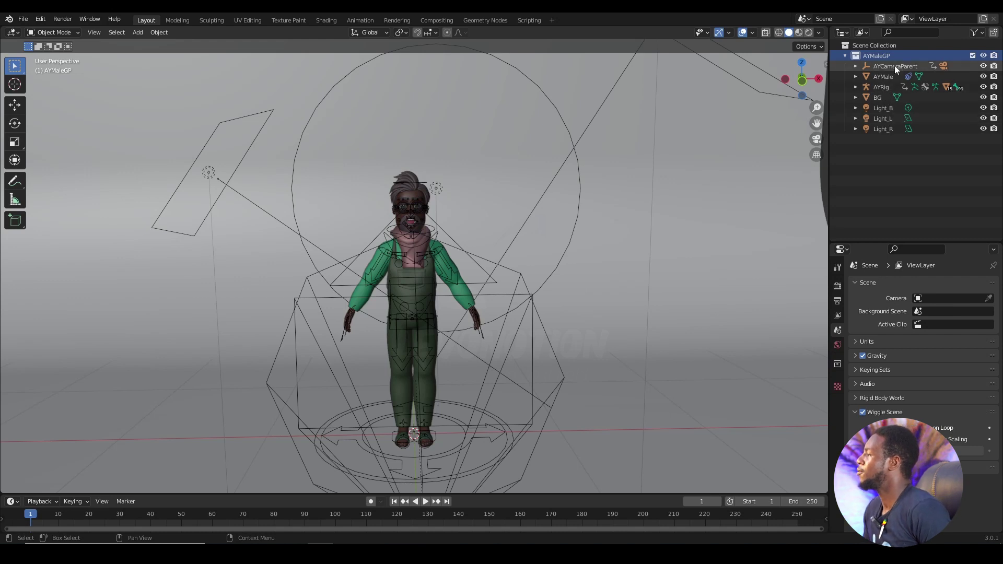
click(885, 88)
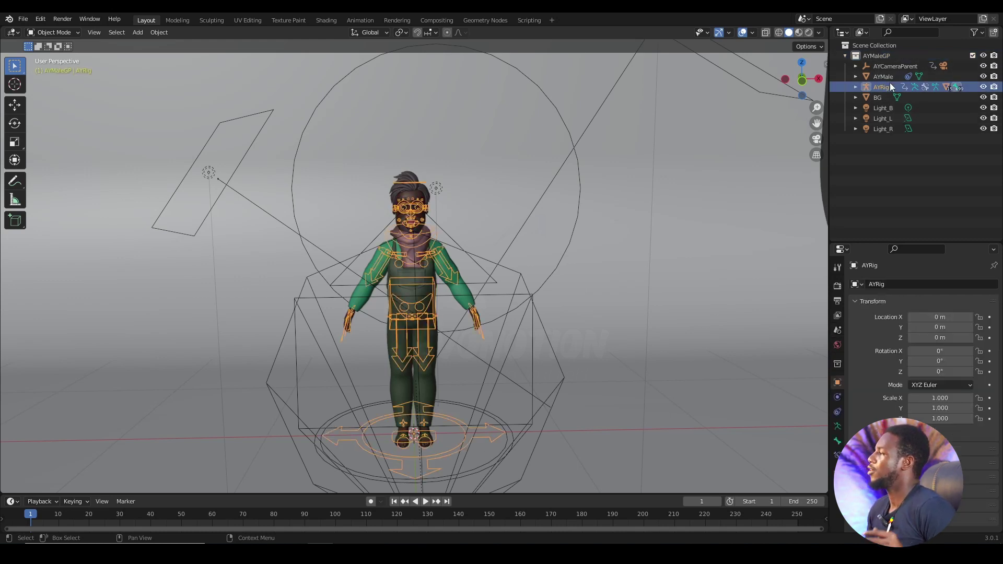
click(887, 76)
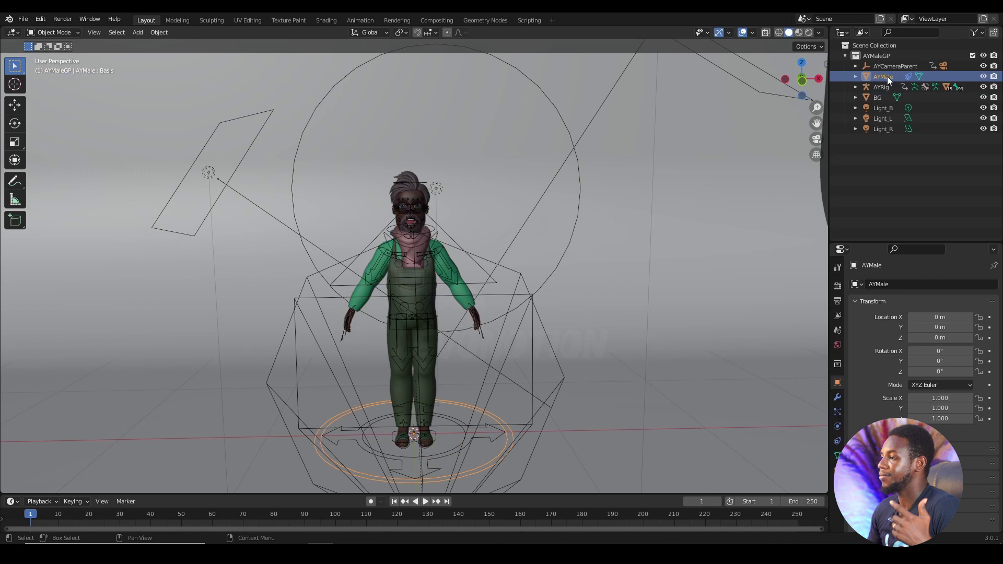
click(888, 68)
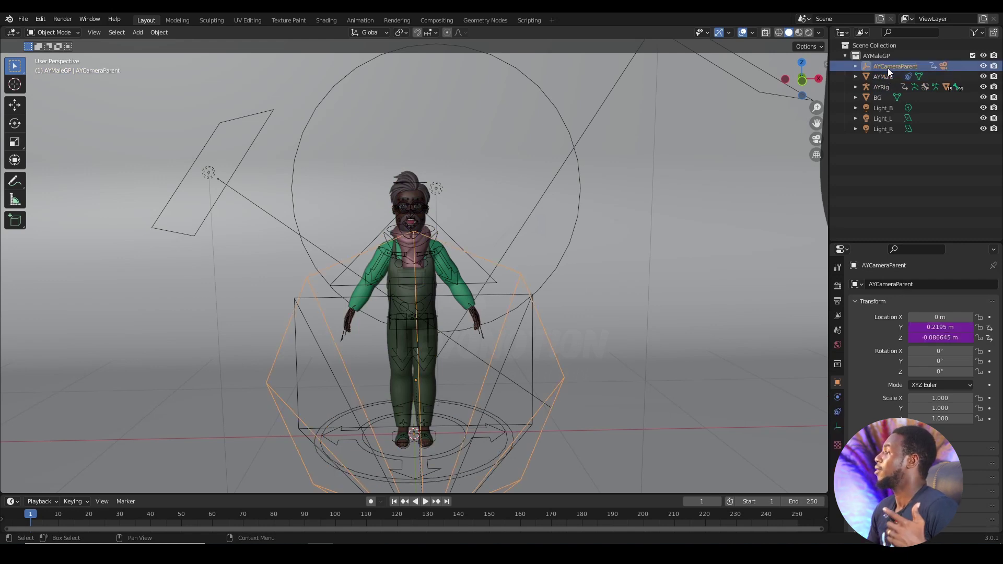
click(882, 98)
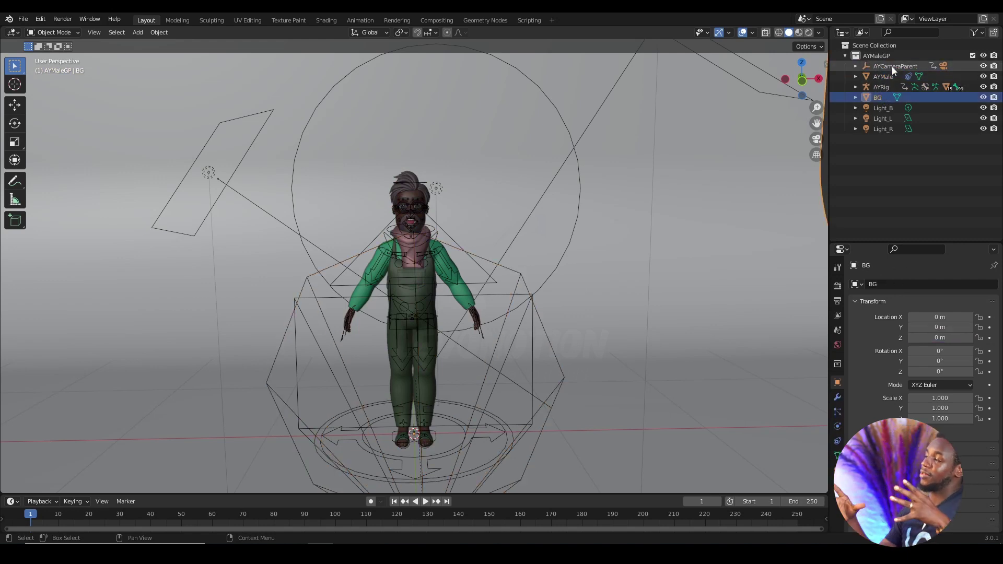
click(882, 56)
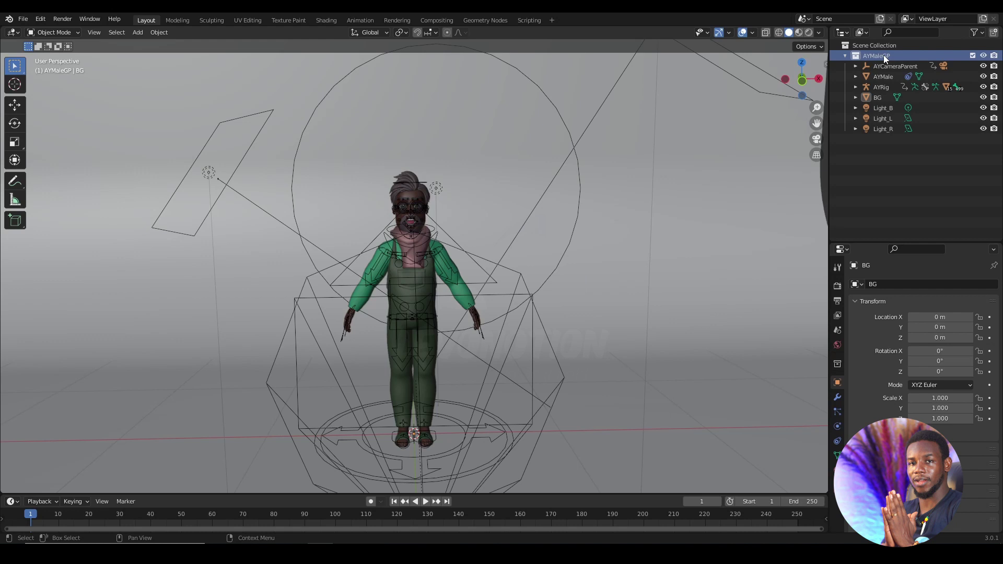
Collapse the AYMaleGP collection, and exclude and re-include it to check what it contains
click(845, 55)
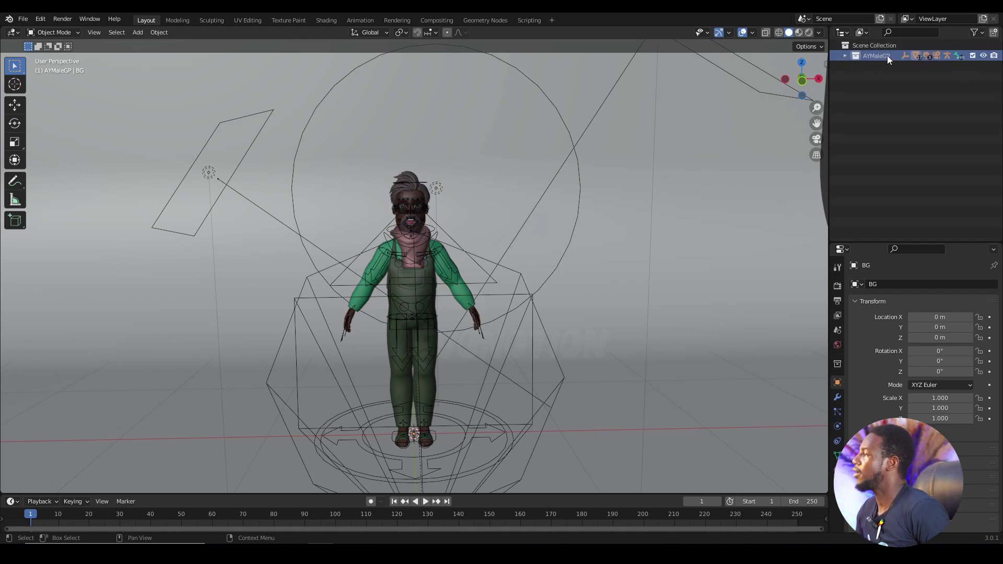
click(974, 55)
click(973, 56)
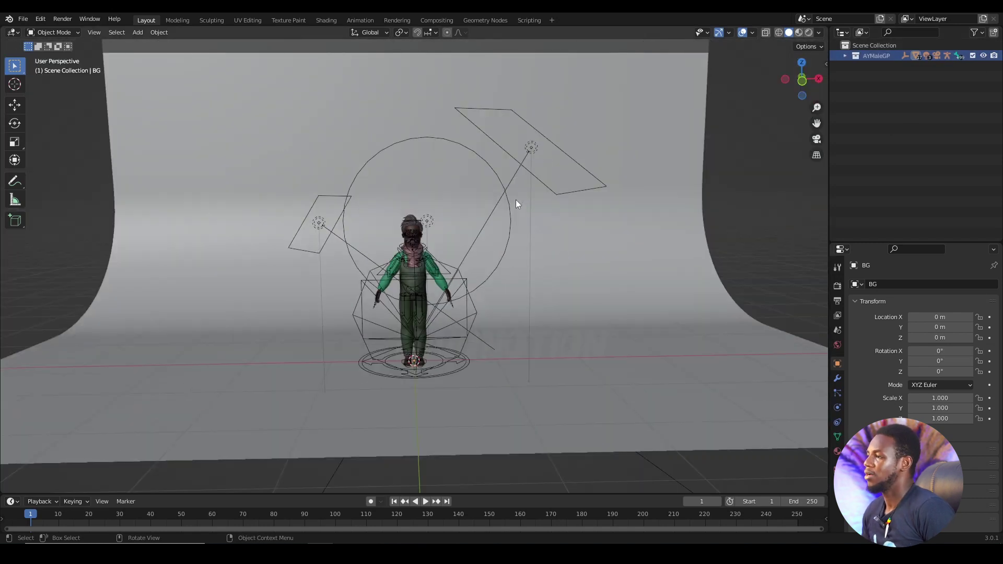
Delete the background and the camera parent object from the scene
middle_drag(548, 253, 361, 351)
click(572, 256)
key(Delete)
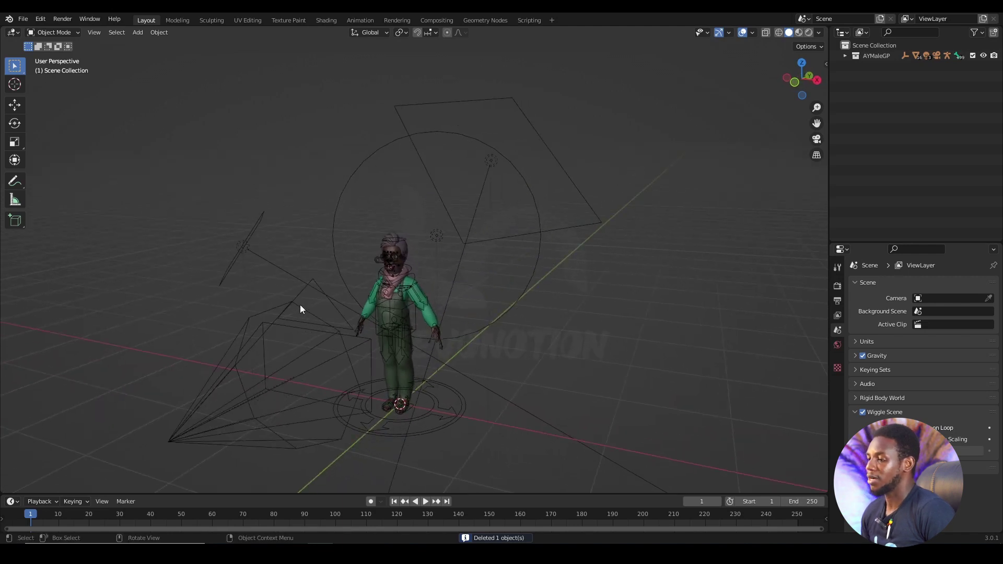
click(300, 310)
scroll(295, 309, down, 3)
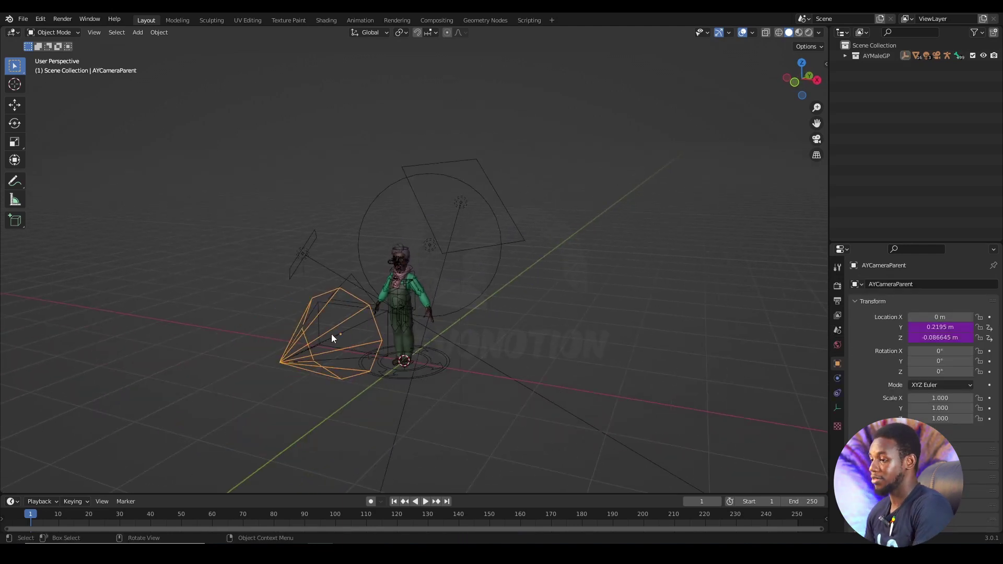
key(Delete)
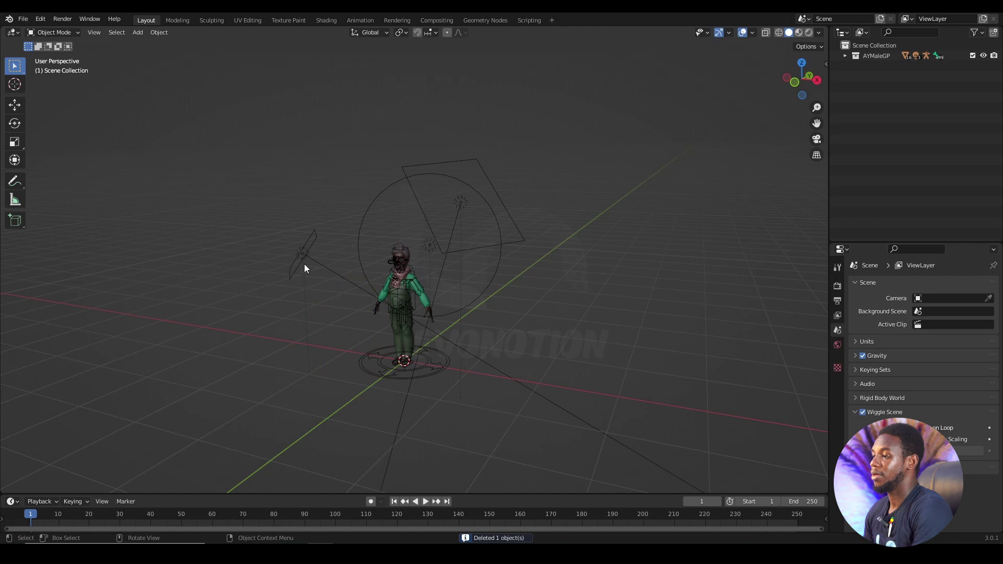
Delete the three lights around the character
click(304, 265)
key(Delete)
click(452, 174)
click(452, 169)
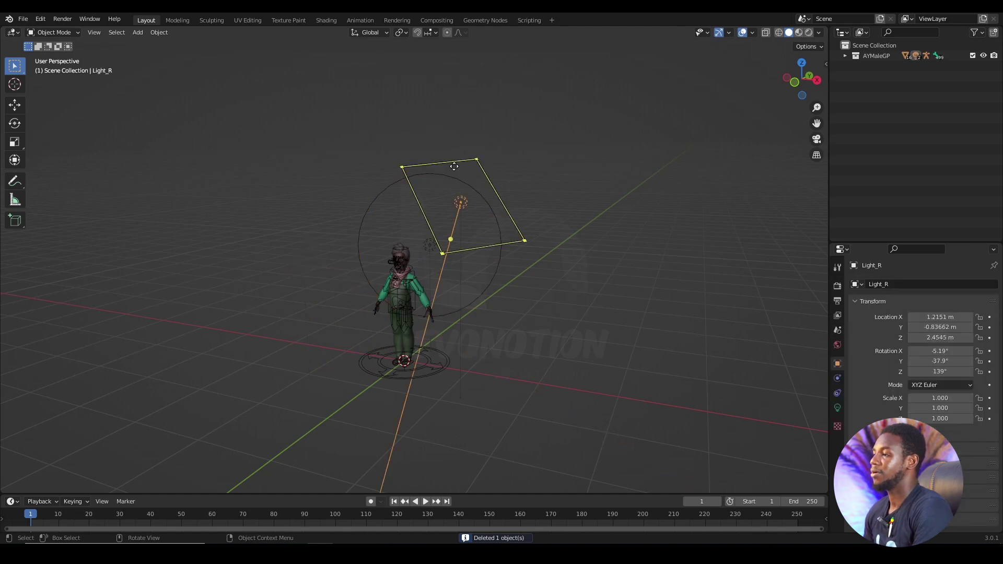
key(Delete)
click(455, 176)
key(Delete)
Select the AYMaleGP collection and save the cleaned-up file
middle_drag(460, 258, 512, 256)
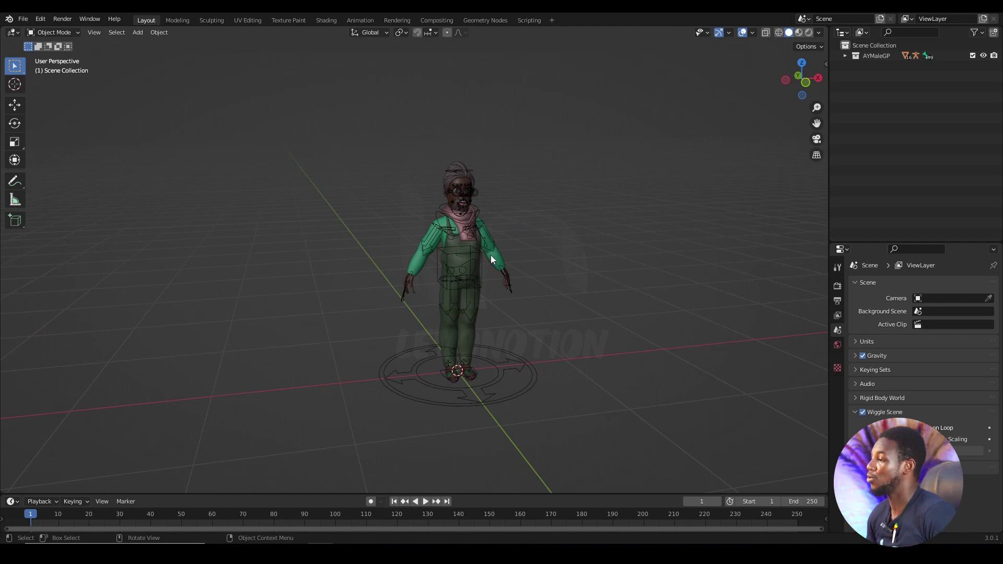
middle_drag(512, 257, 472, 257)
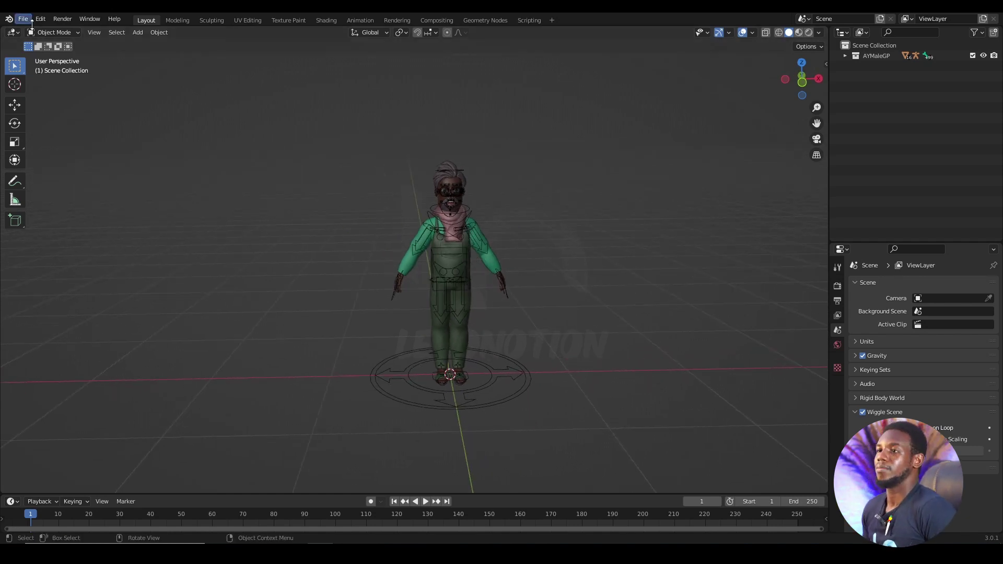
click(880, 56)
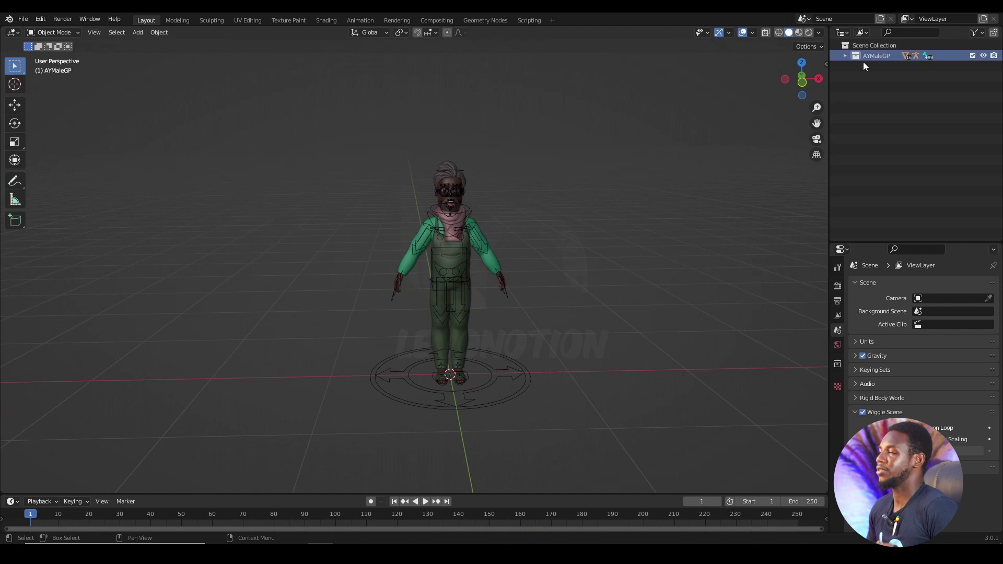
click(23, 20)
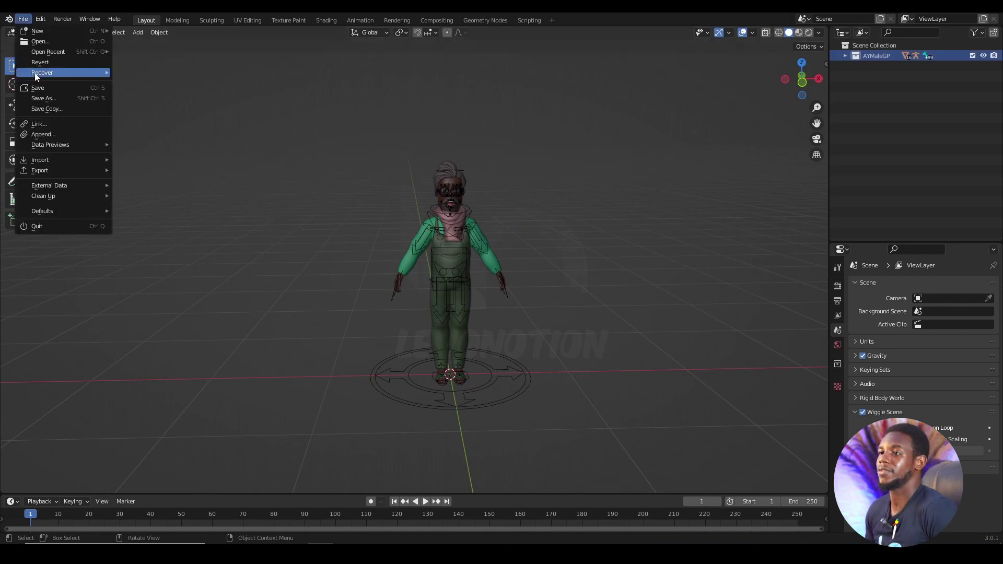
click(35, 88)
middle_drag(545, 219, 527, 214)
Start a new General file and delete the default cube
click(23, 19)
mouse_move(34, 31)
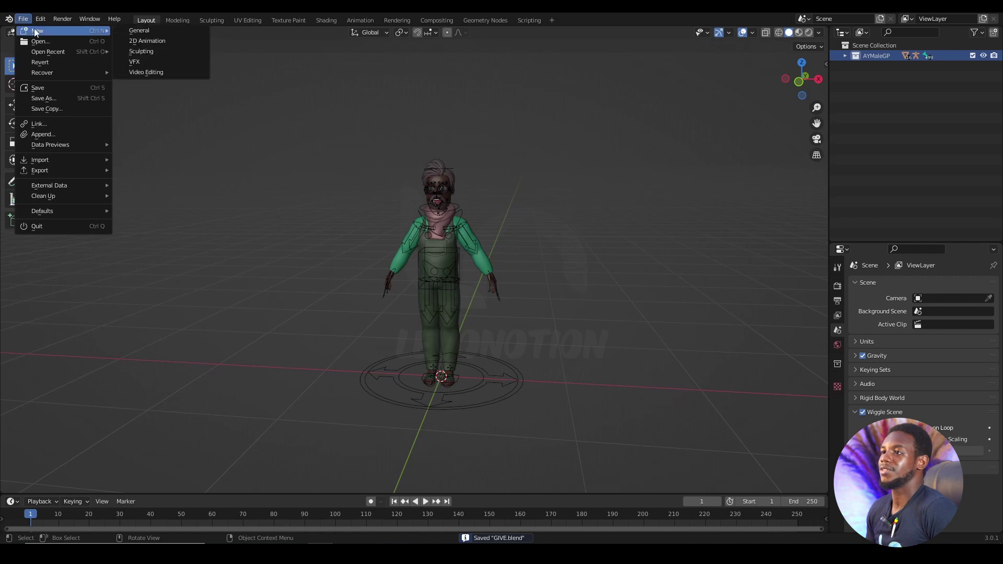
click(165, 32)
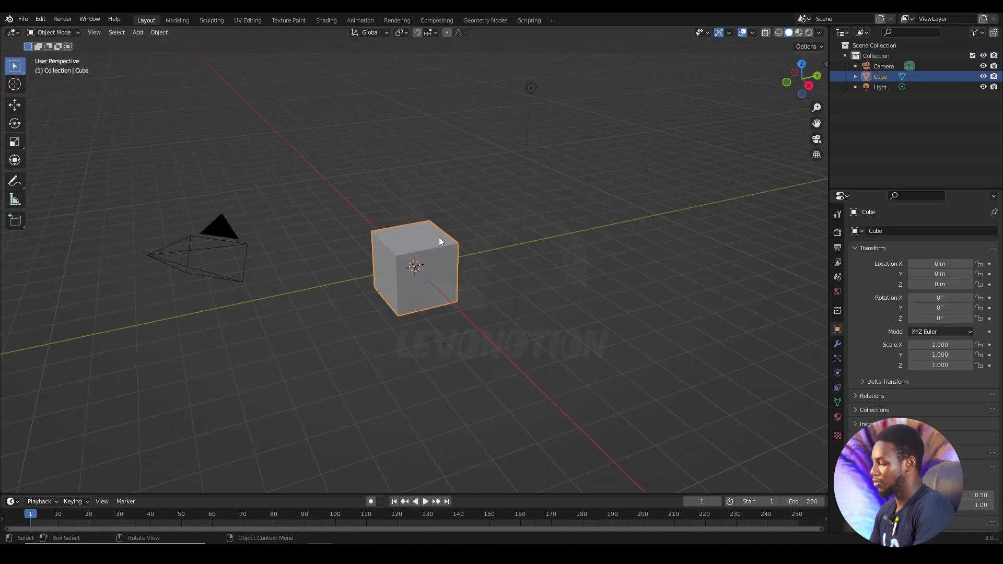
key(Delete)
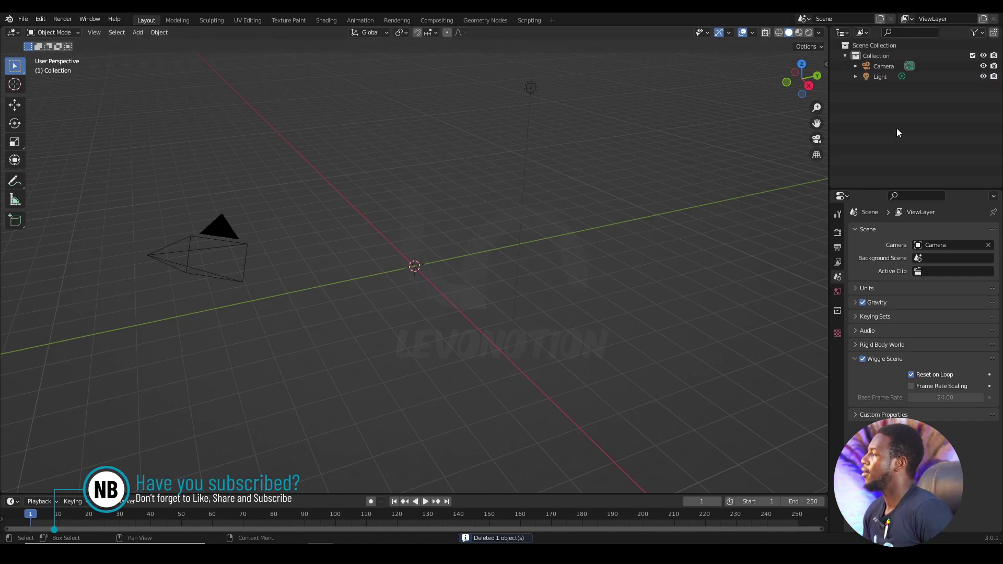
Make the new scene's default Collection the active collection
click(846, 56)
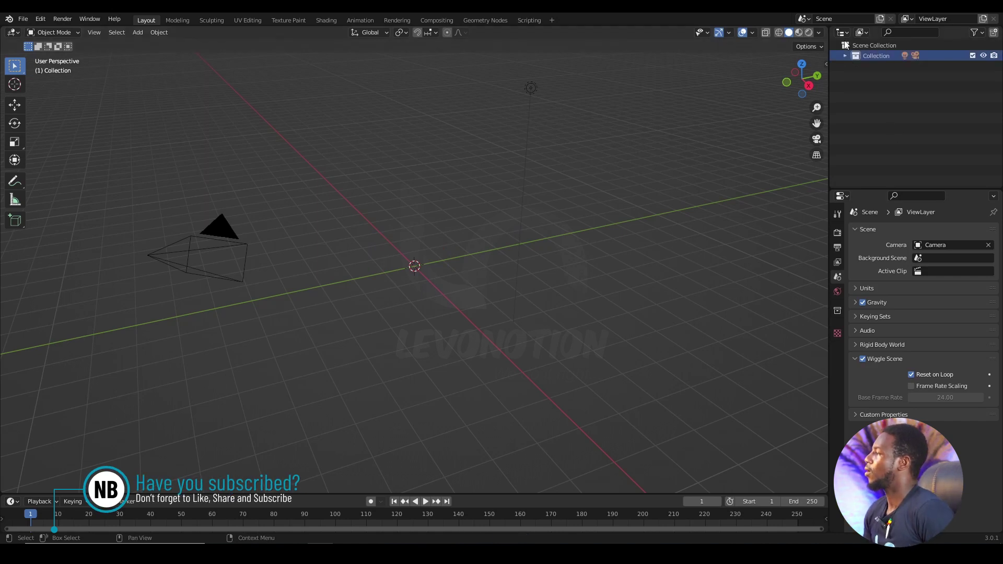
click(875, 54)
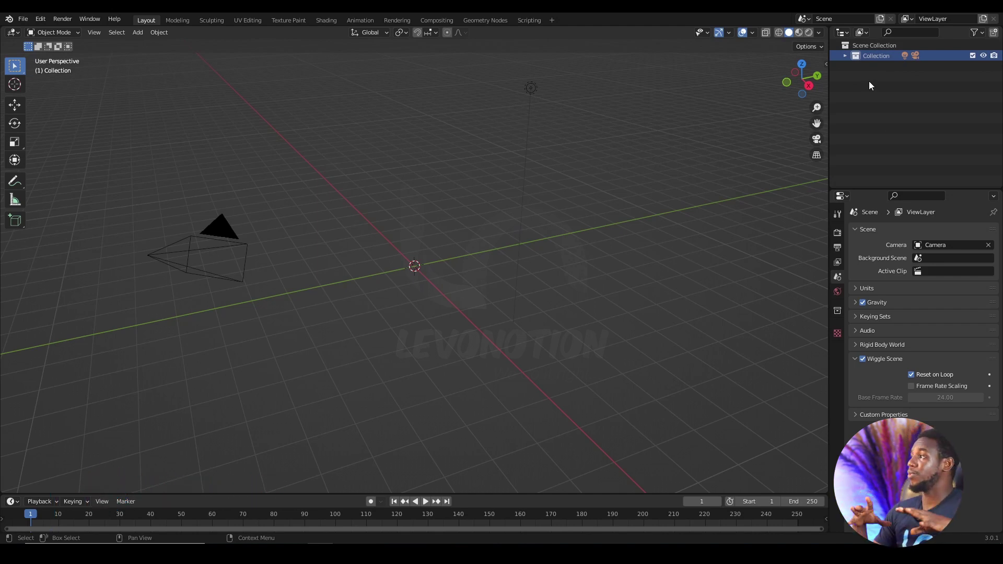
click(845, 55)
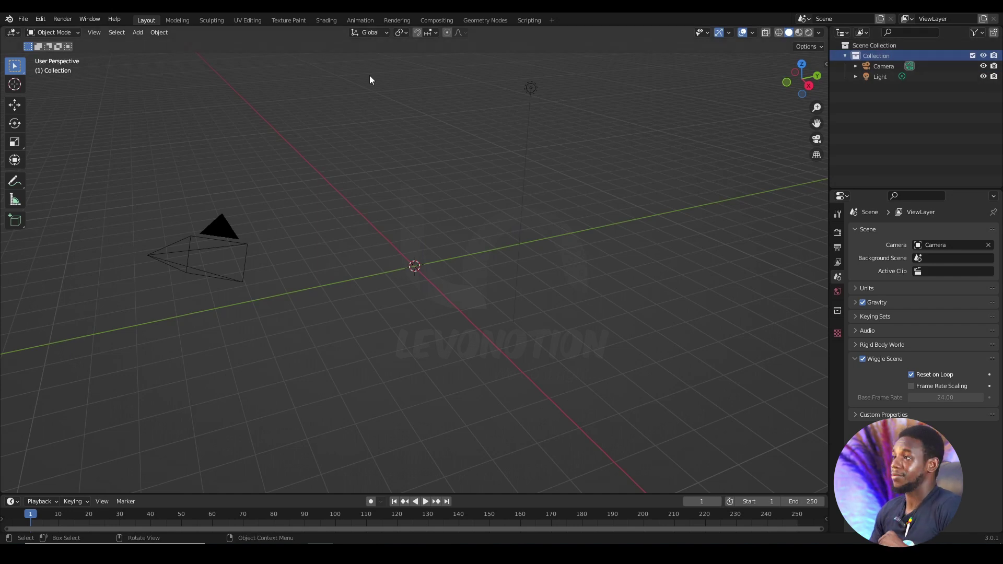
Start linking from an external Blender file and open GIVE.blend in its project subfolder under PROJECTS
click(23, 19)
click(38, 124)
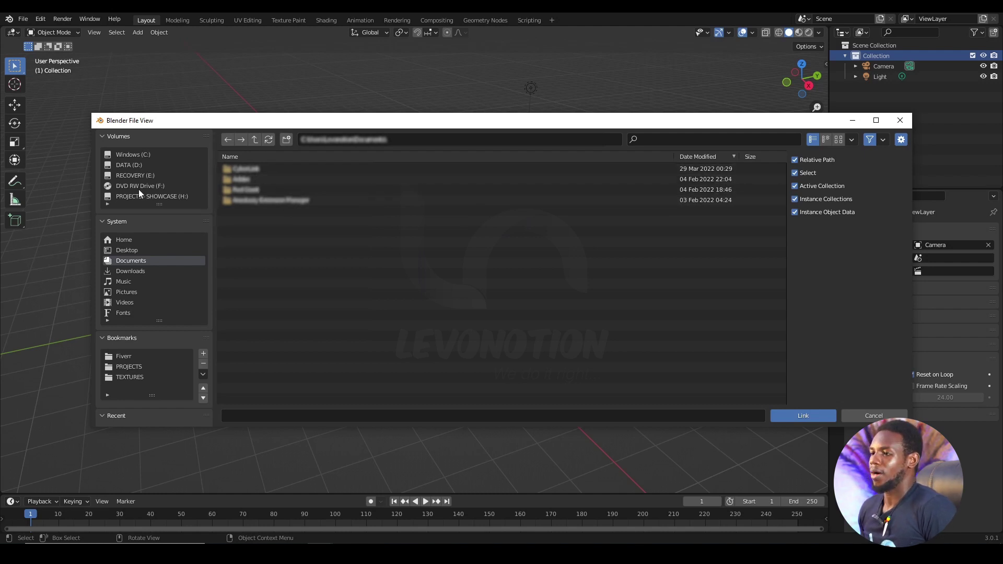
click(134, 164)
click(250, 180)
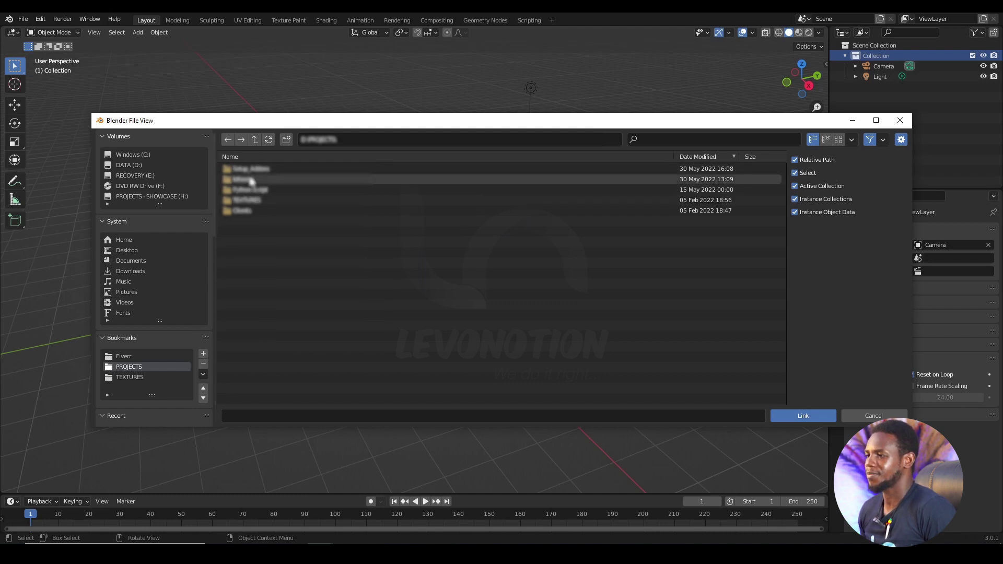
click(250, 181)
click(250, 181)
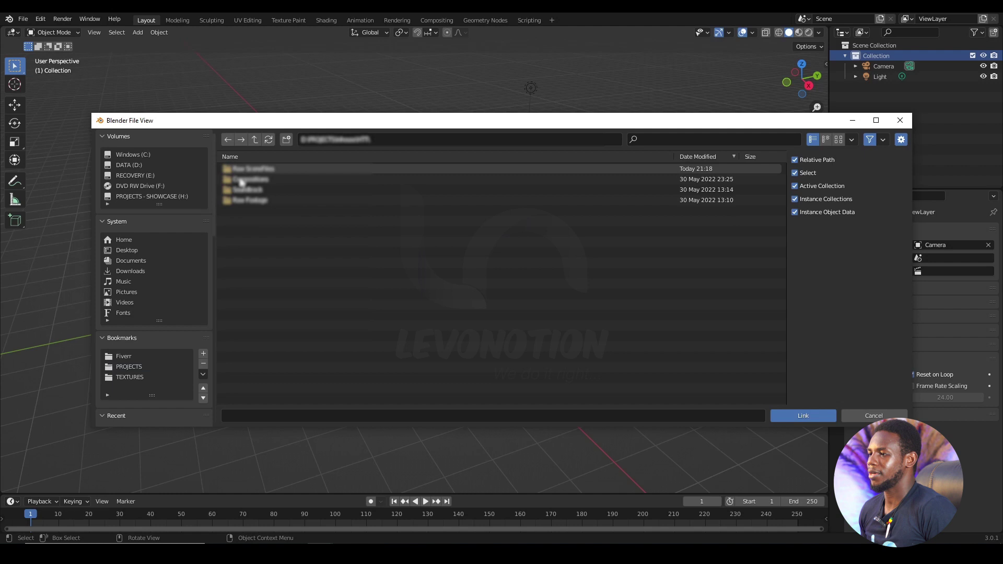
click(259, 169)
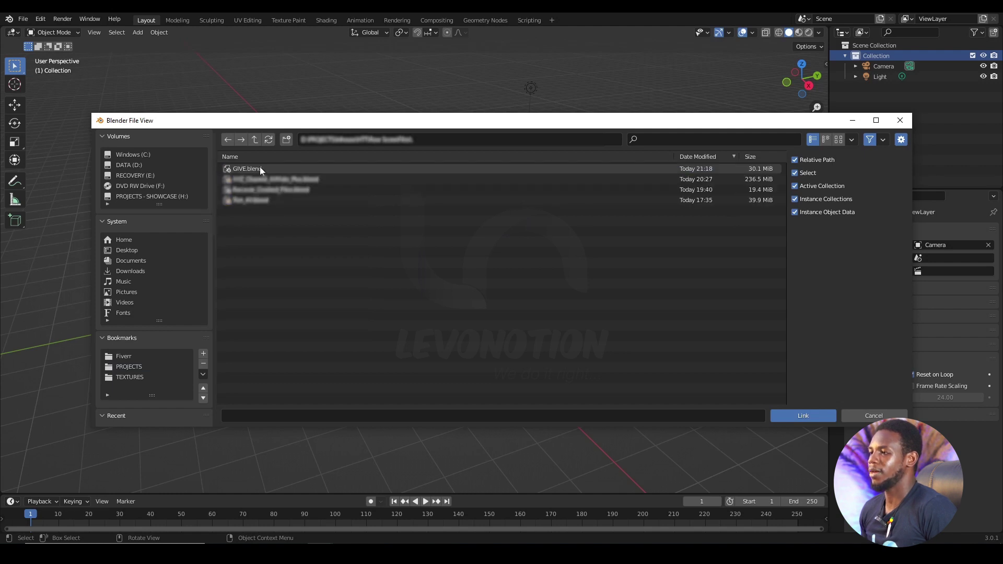
click(251, 171)
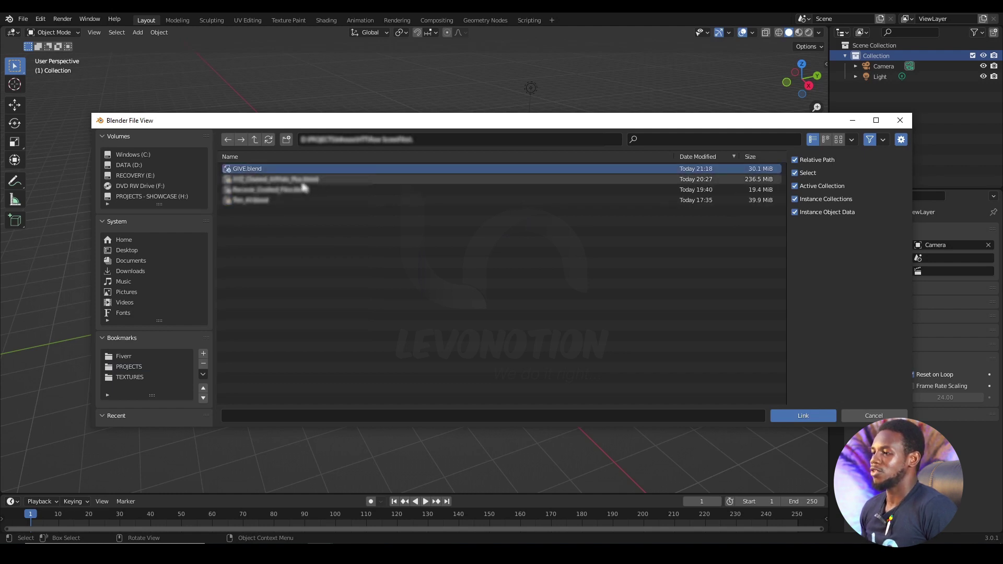
double_click(249, 169)
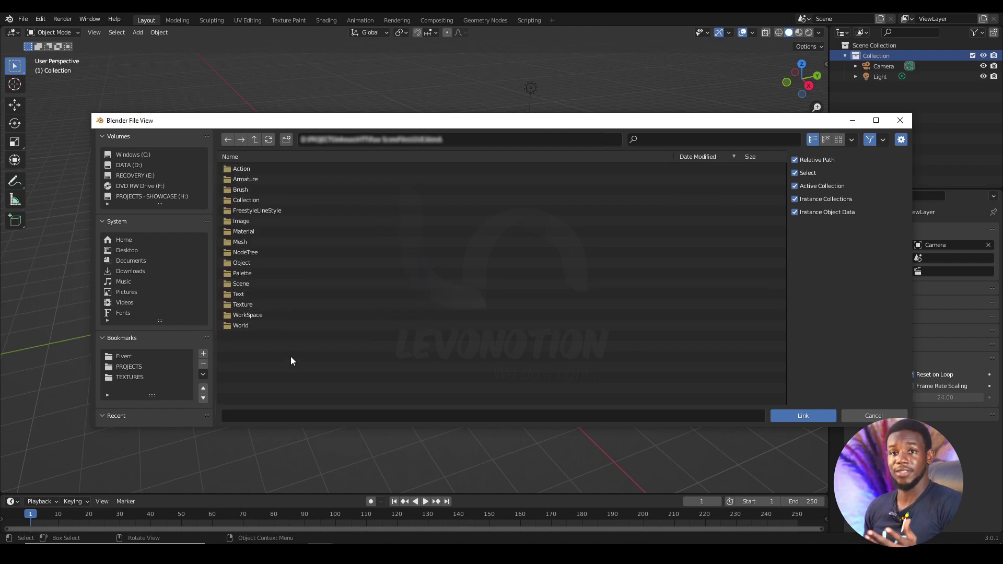
Link the AYMaleGP collection from GIVE.blend into the scene
double_click(255, 200)
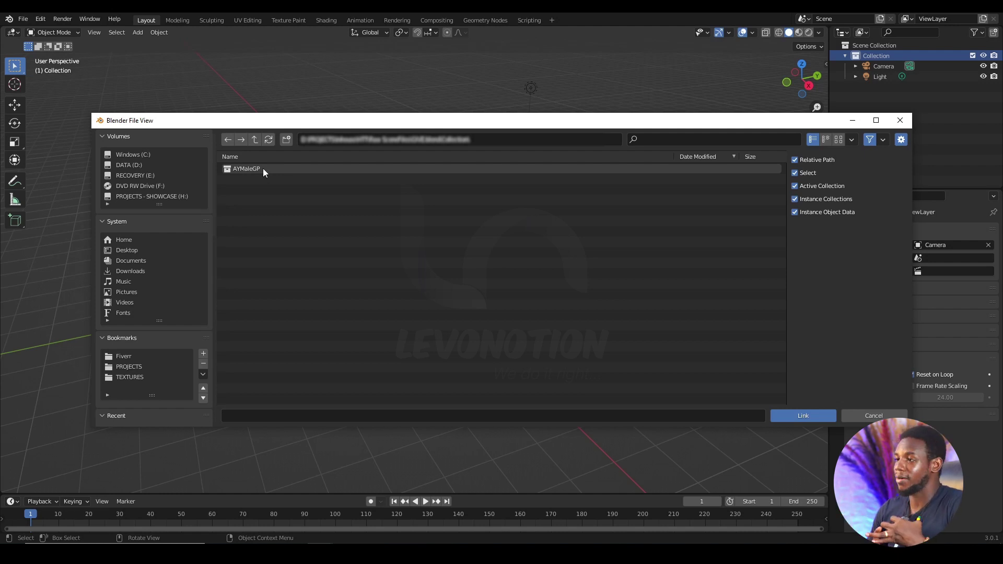
double_click(245, 168)
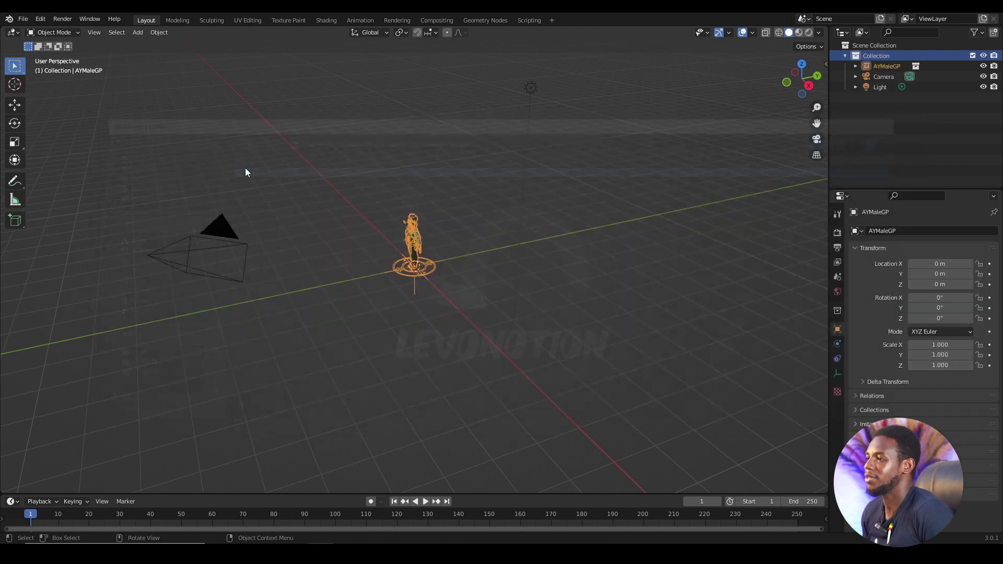
scroll(368, 244, up, 3)
middle_drag(367, 243, 493, 231)
key(KP_Decimal)
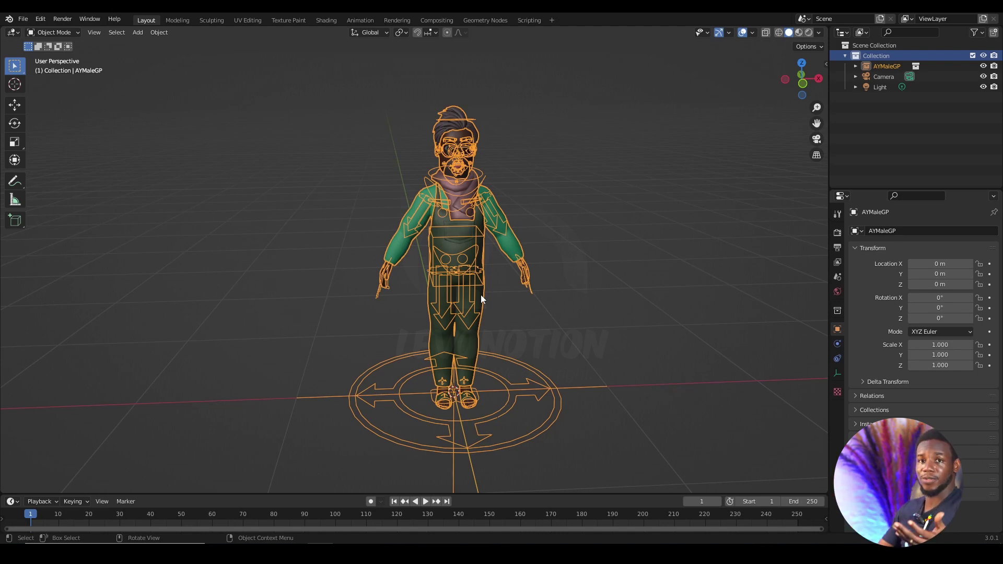
middle_drag(480, 295, 595, 256)
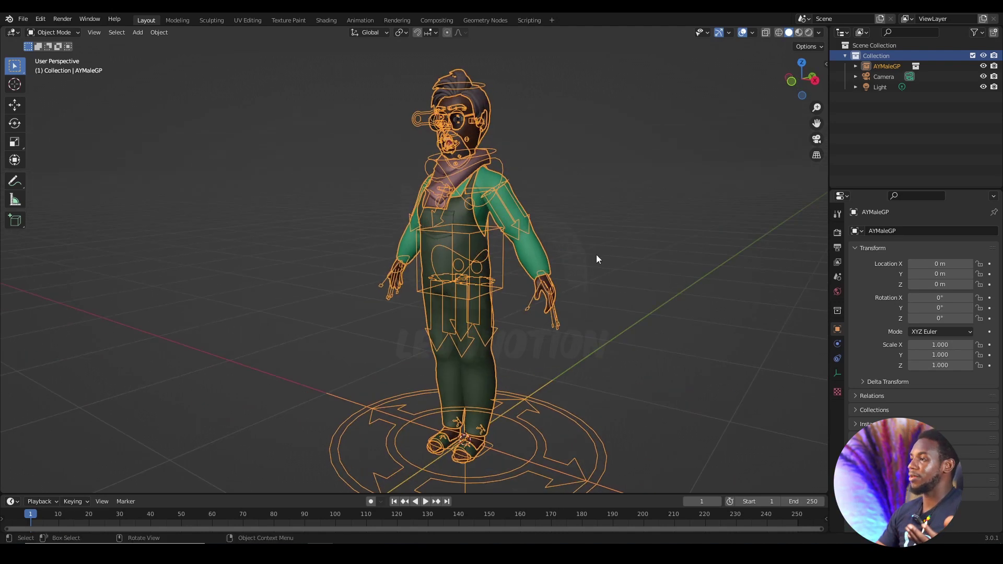
Select the linked AYMaleGP character and make a library override of it
key(alt+a)
click(490, 235)
middle_drag(489, 235, 488, 273)
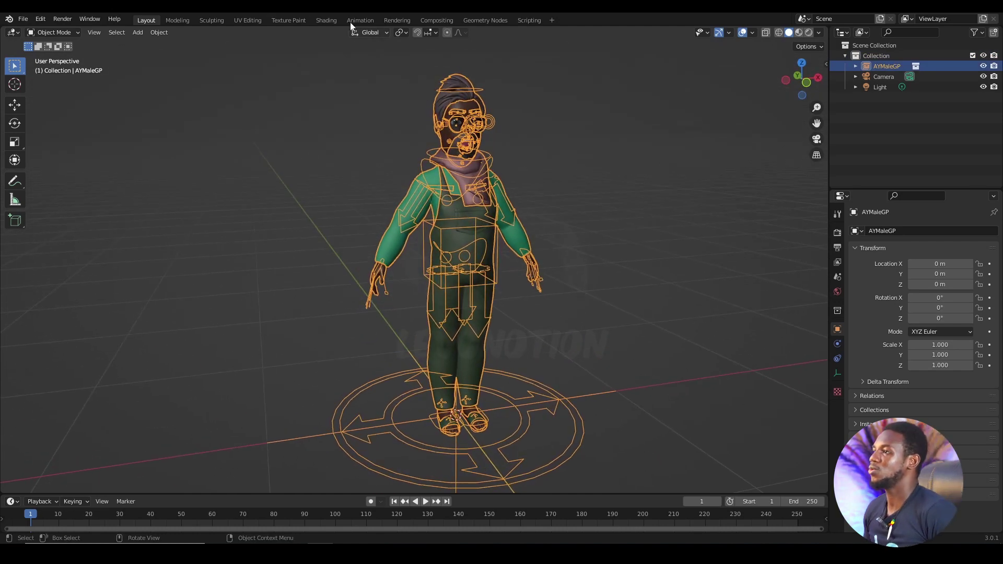
click(159, 33)
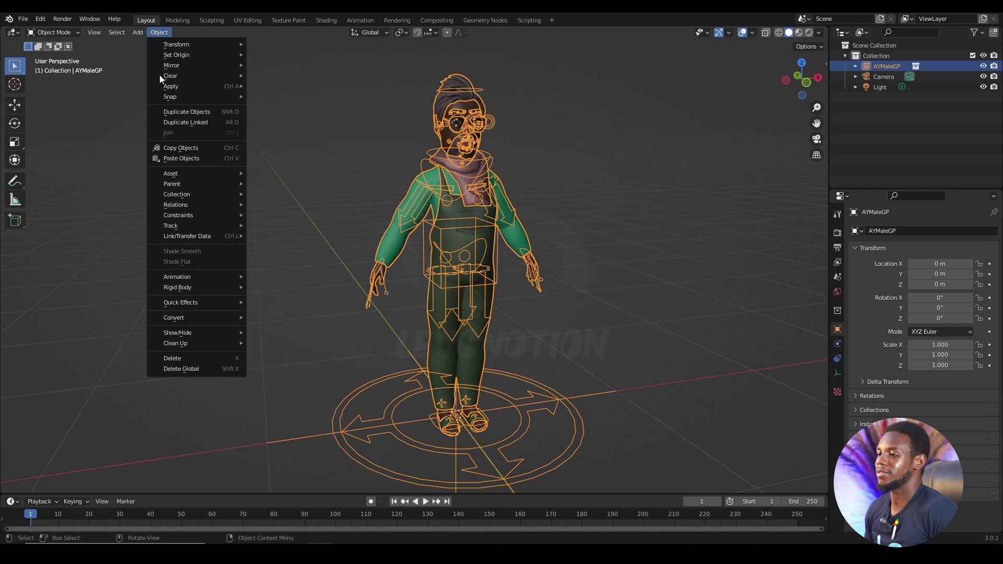
mouse_move(189, 203)
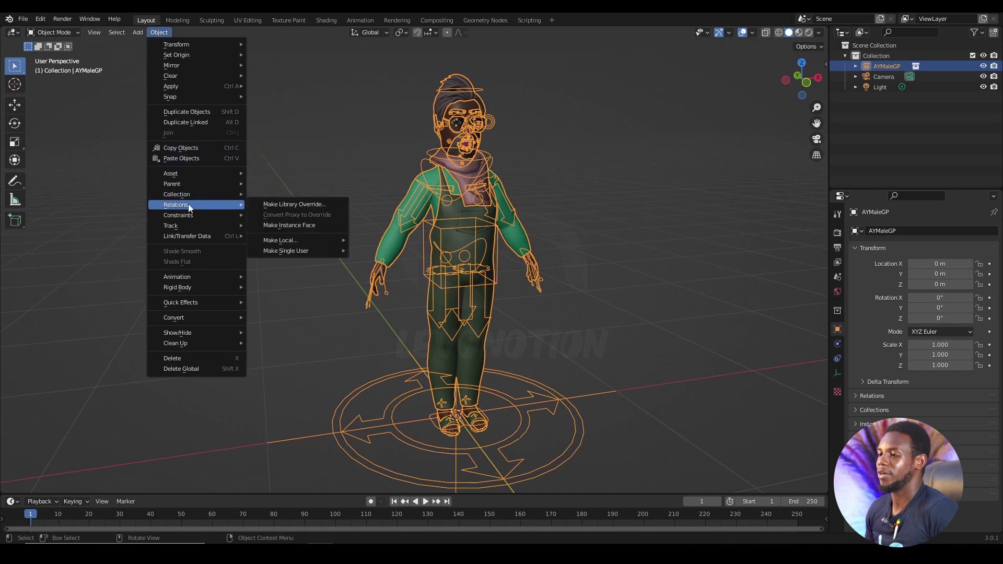
click(289, 205)
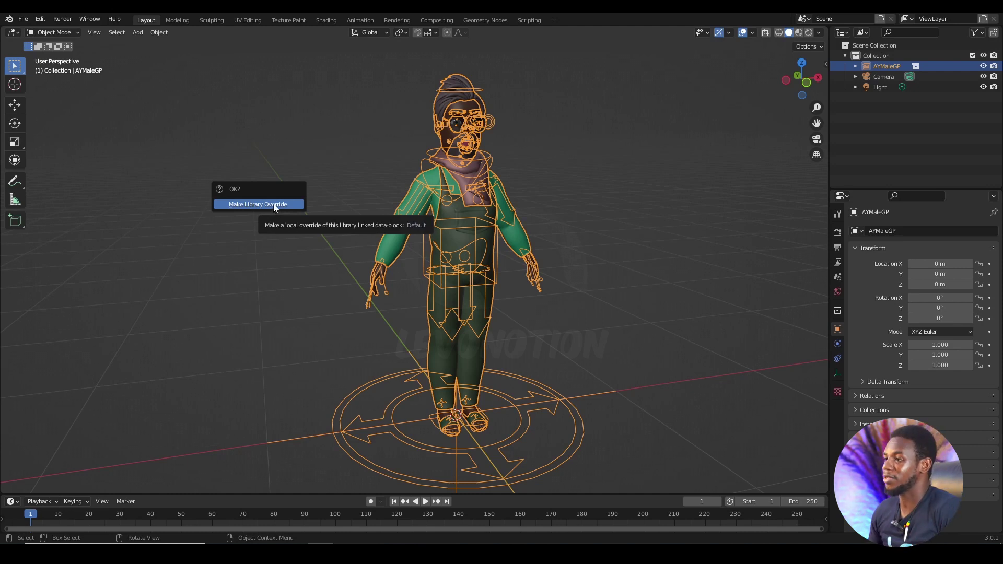
click(272, 204)
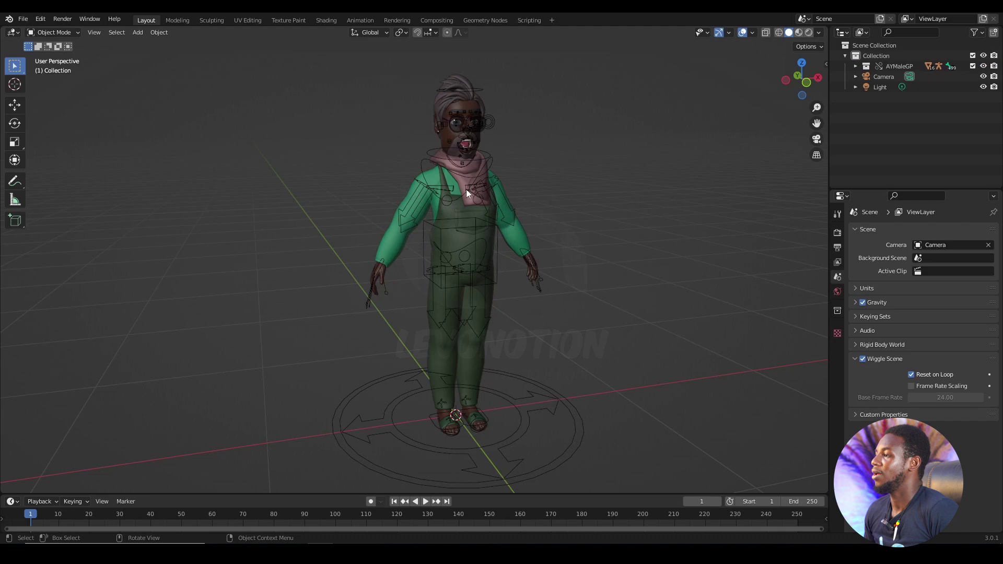
Select the character's AYRig armature and switch it to Pose Mode
click(437, 154)
middle_drag(587, 239, 556, 234)
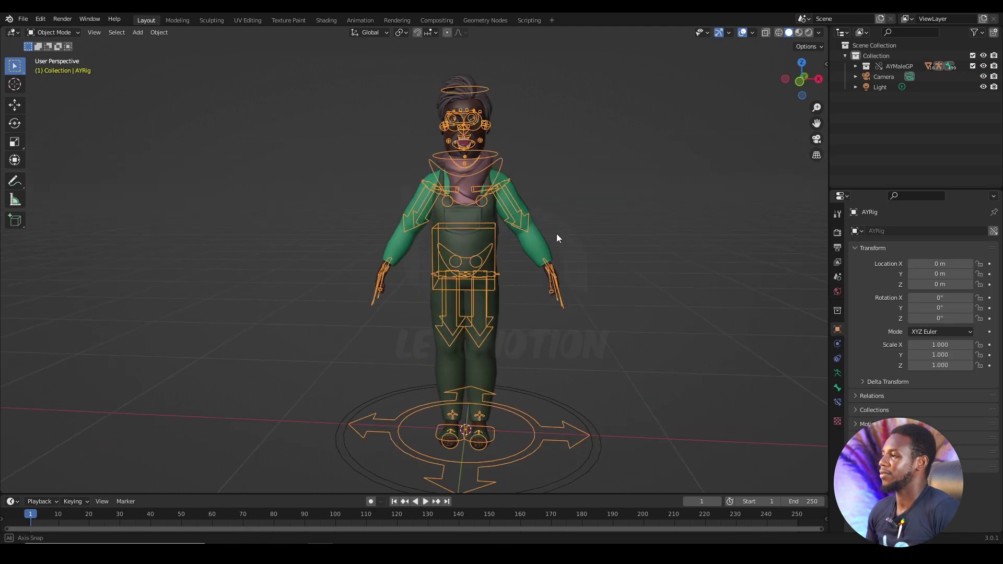
click(63, 32)
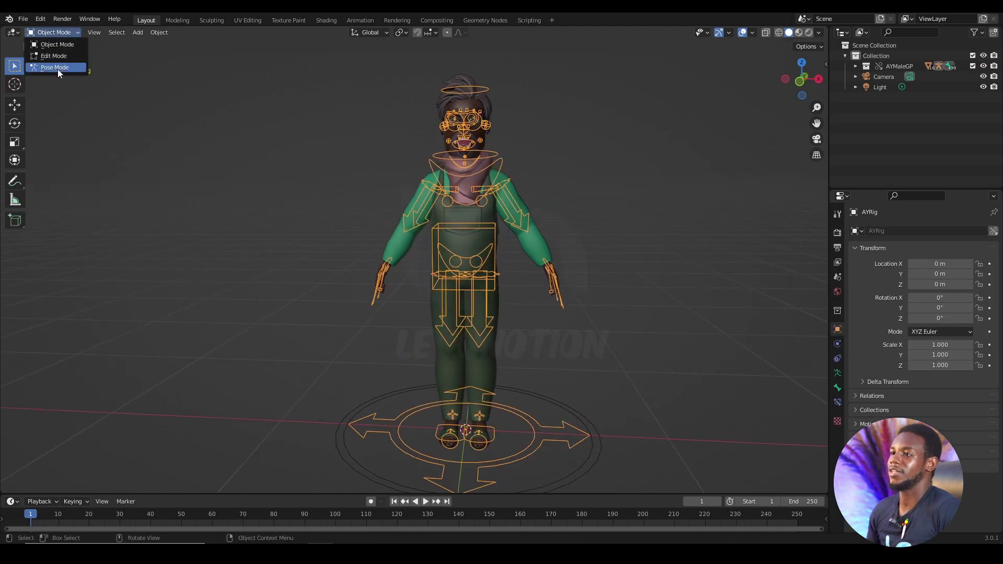
click(57, 69)
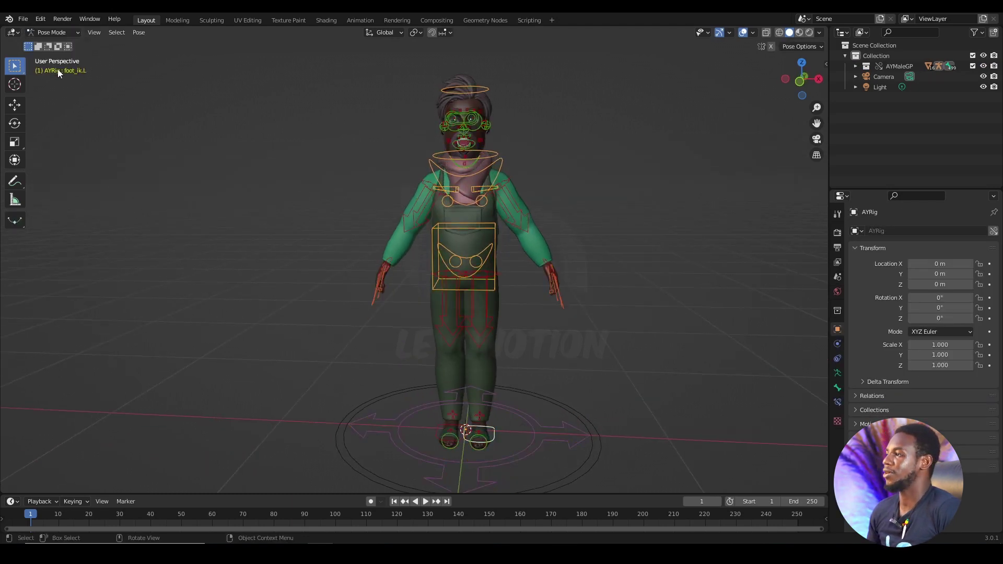
Lower the rig's torso control so the character's knees bend into a crouch
click(494, 229)
middle_drag(494, 229, 496, 259)
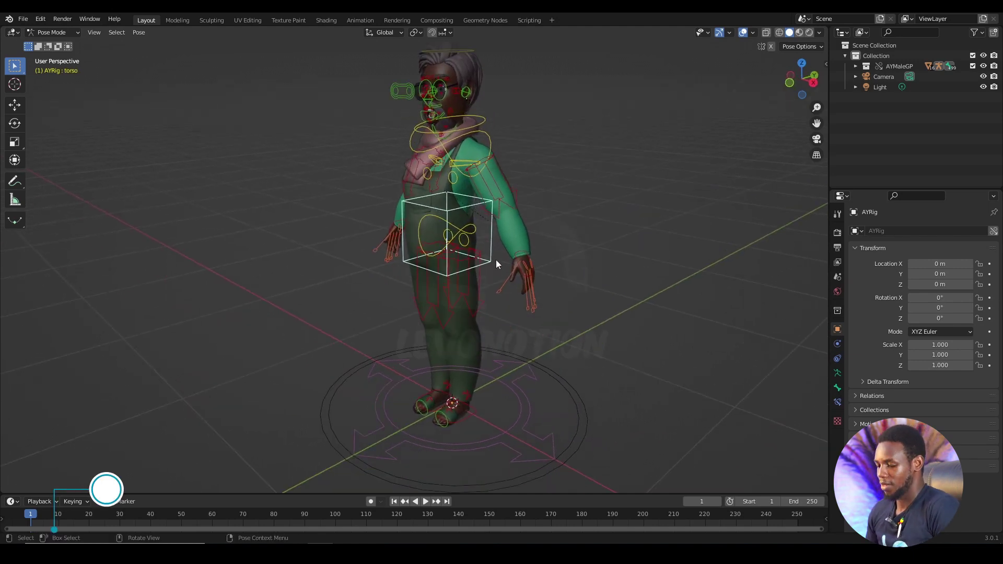
key(g)
click(518, 311)
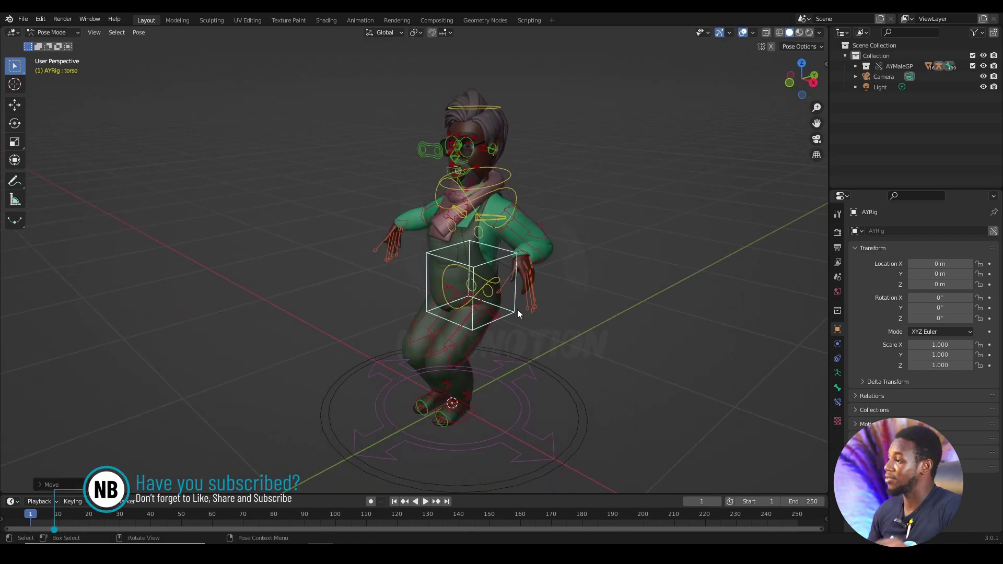
Move the hand_ik.L control outward from the body and reposition the hand_ik.R control
middle_drag(657, 311, 700, 298)
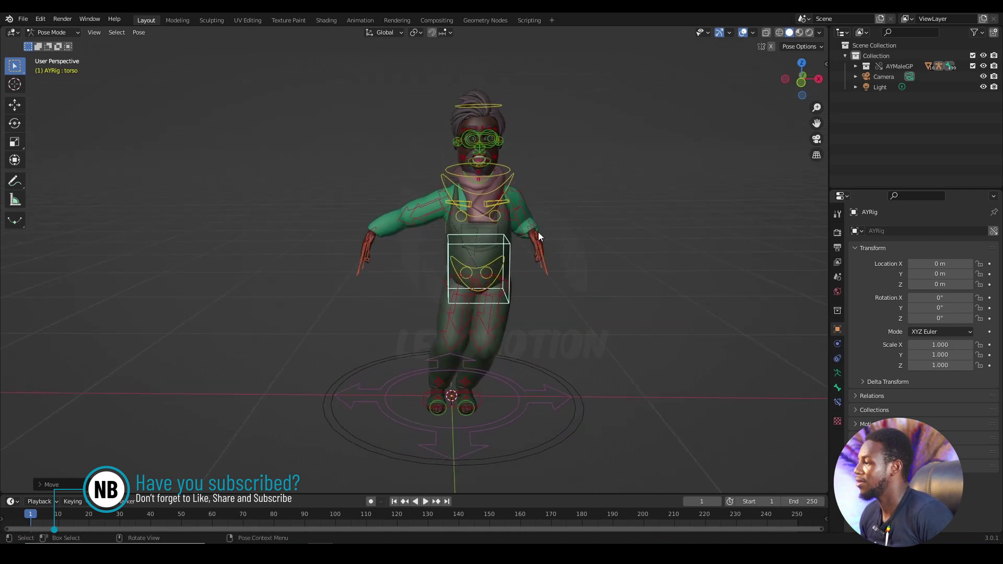
click(533, 231)
key(g)
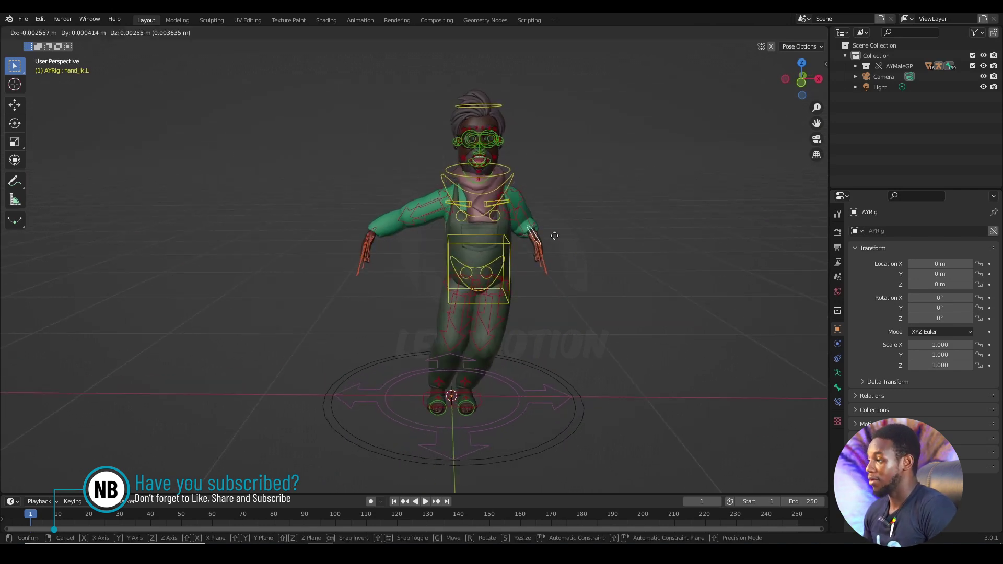
click(595, 251)
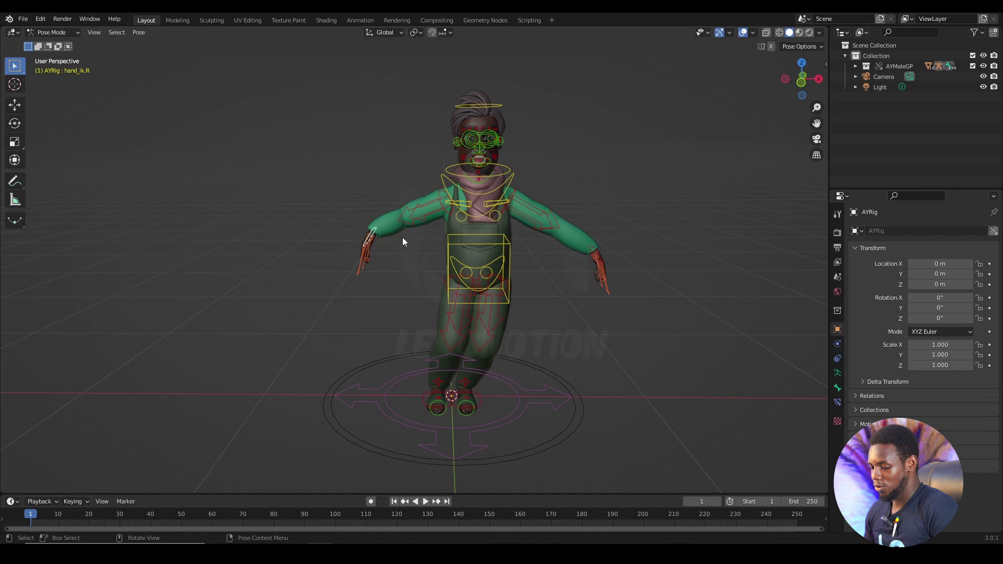
key(g)
click(400, 253)
Lower the torso control further from a side view to deepen the crouch
middle_drag(562, 271, 463, 262)
click(447, 246)
key(g)
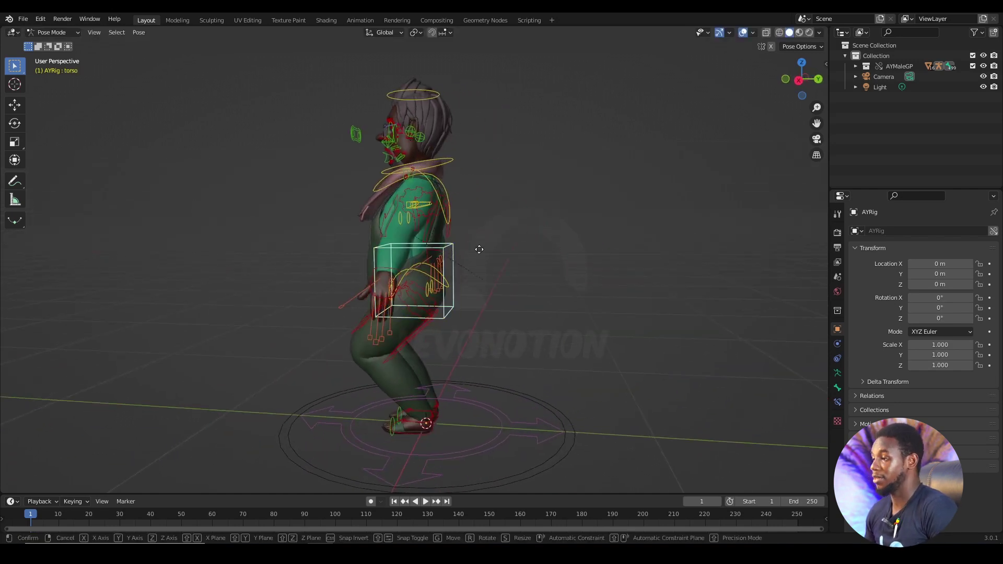
click(468, 287)
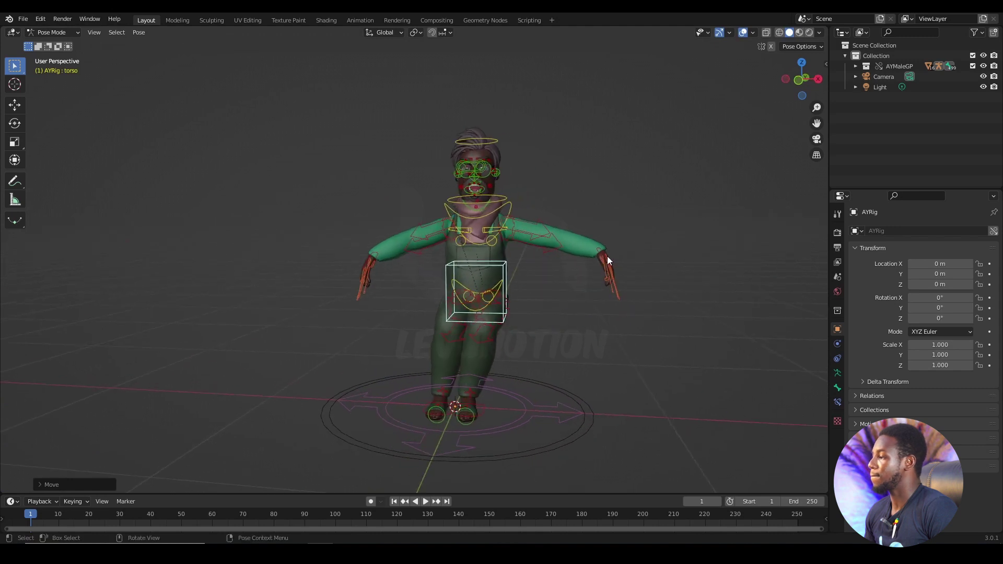
Lower both hand IK controls so the arms hang closer to the body
click(604, 255)
key(g)
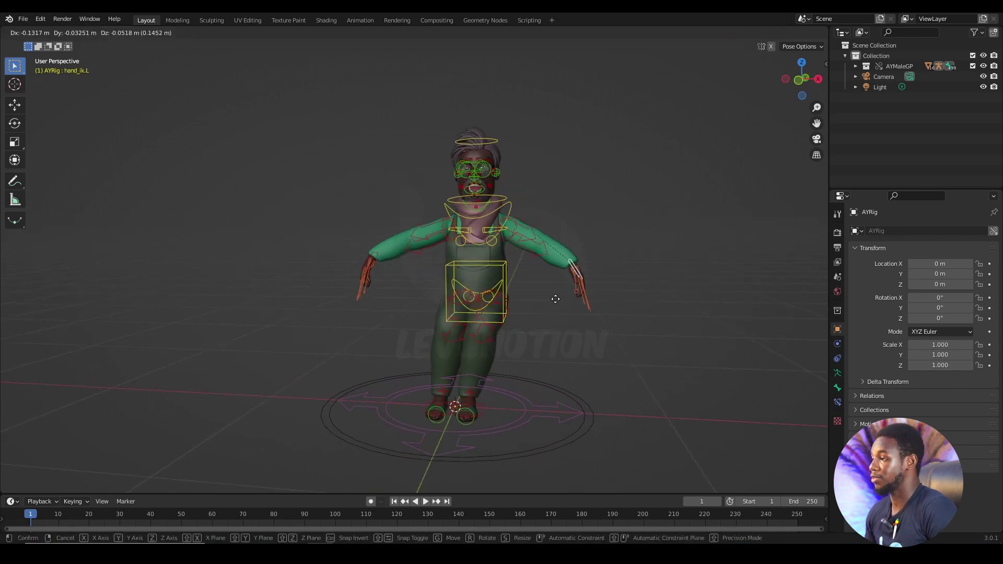
click(419, 275)
click(369, 250)
key(g)
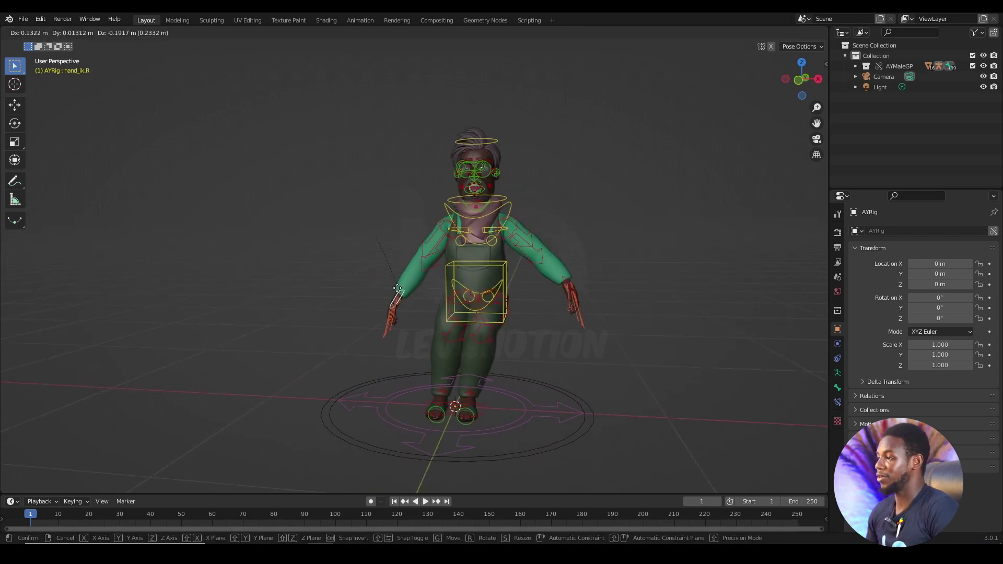
click(372, 284)
middle_drag(536, 263, 555, 261)
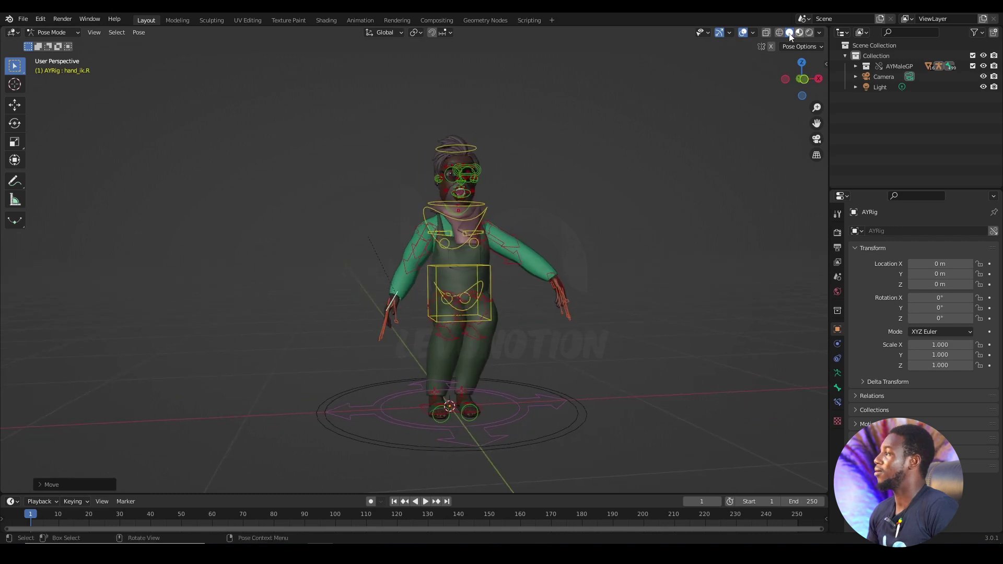
View the posed character without its rig controls, and bring the controls back
click(742, 33)
click(743, 33)
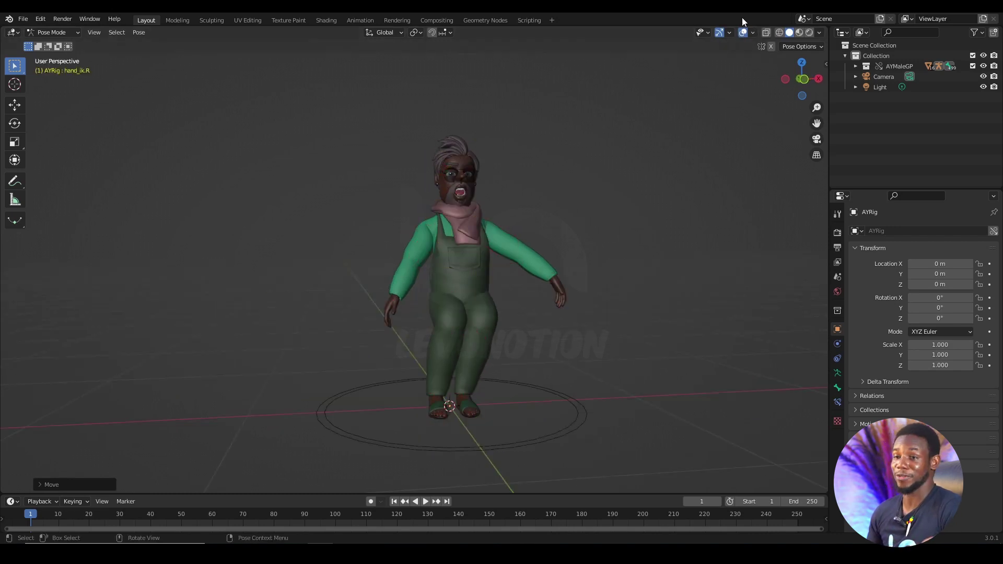
key(alt+h)
Select all bones of the rig and insert a Location, Rotation & Scale keyframe at frame 1
middle_drag(529, 260, 530, 281)
key(a)
key(i)
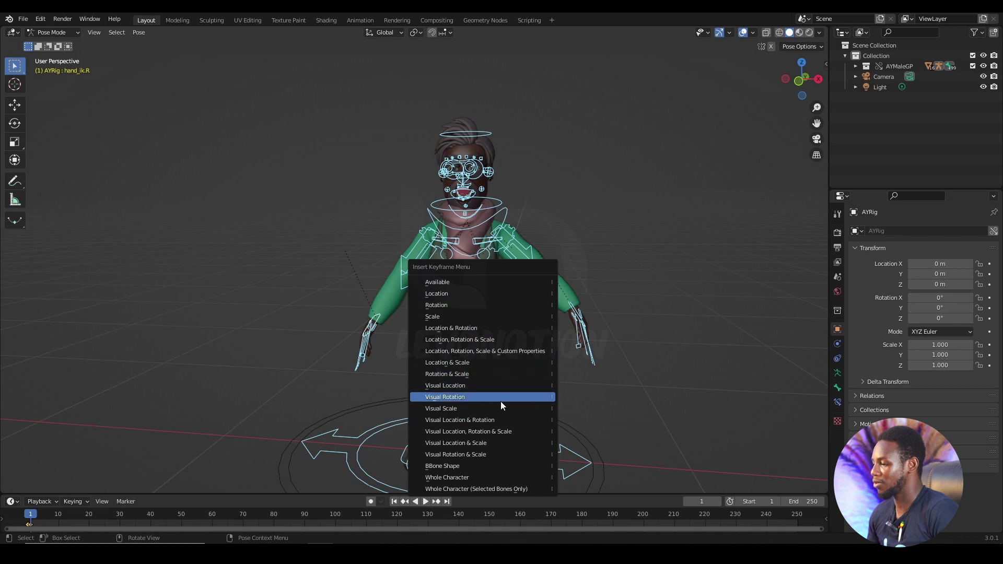
click(487, 340)
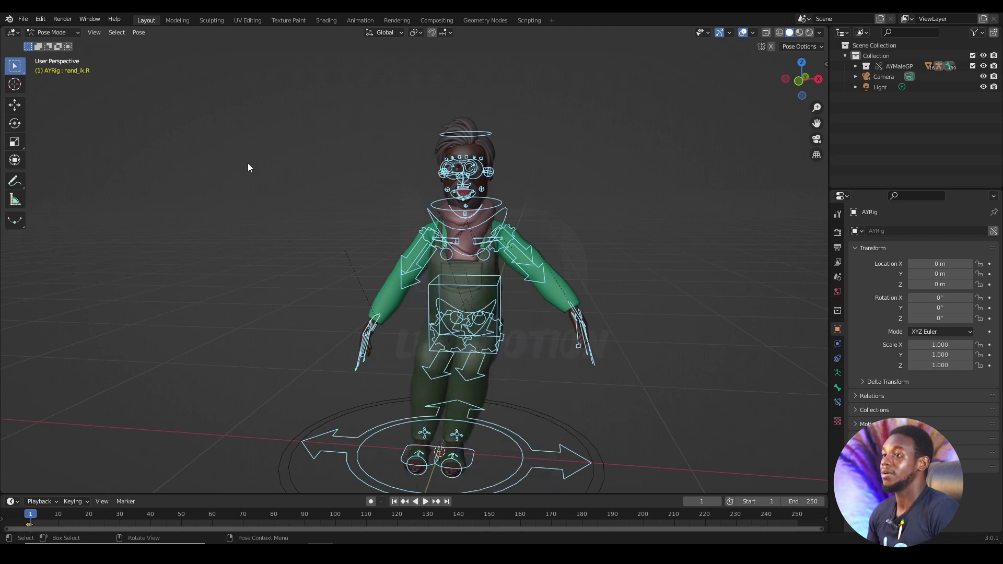
Save the posed scene as a new file named GIVE_Anim and clear the bone selection
click(23, 19)
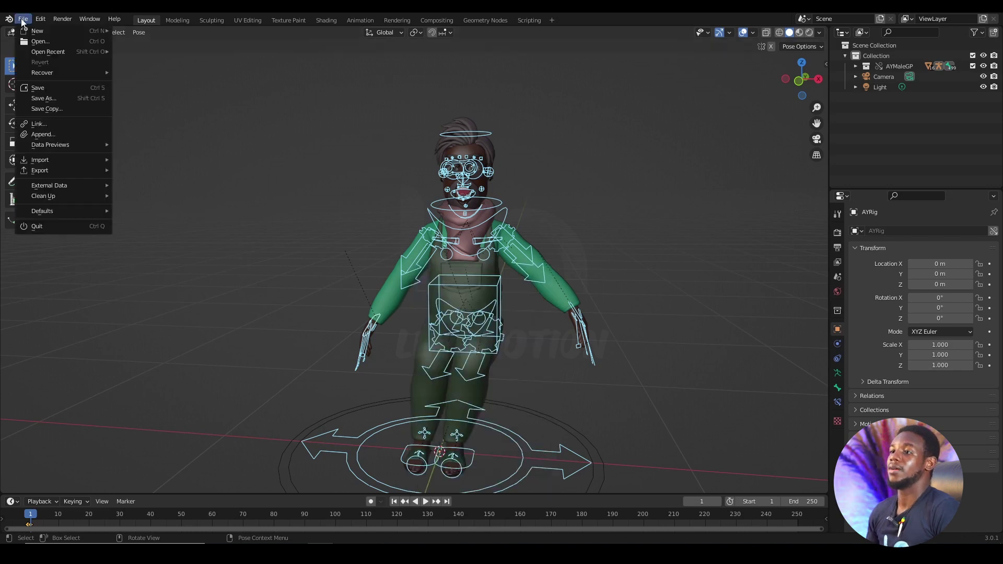
click(47, 98)
click(276, 416)
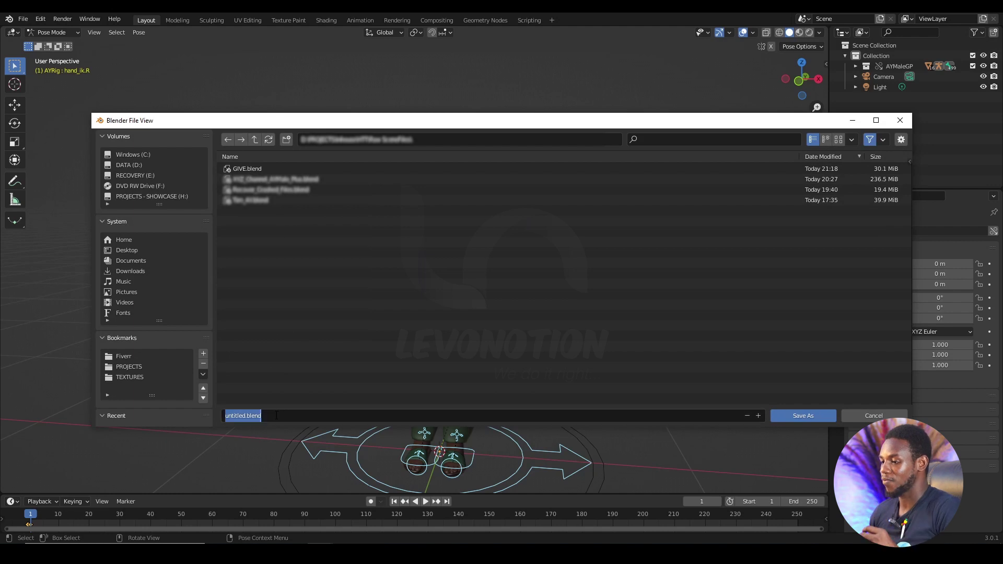
text(GI)
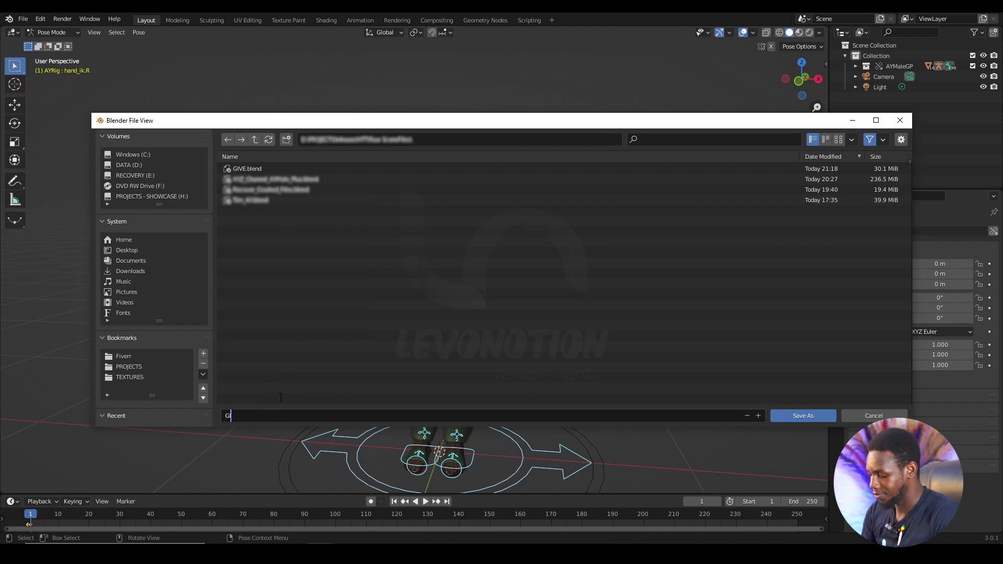
text(VE_A)
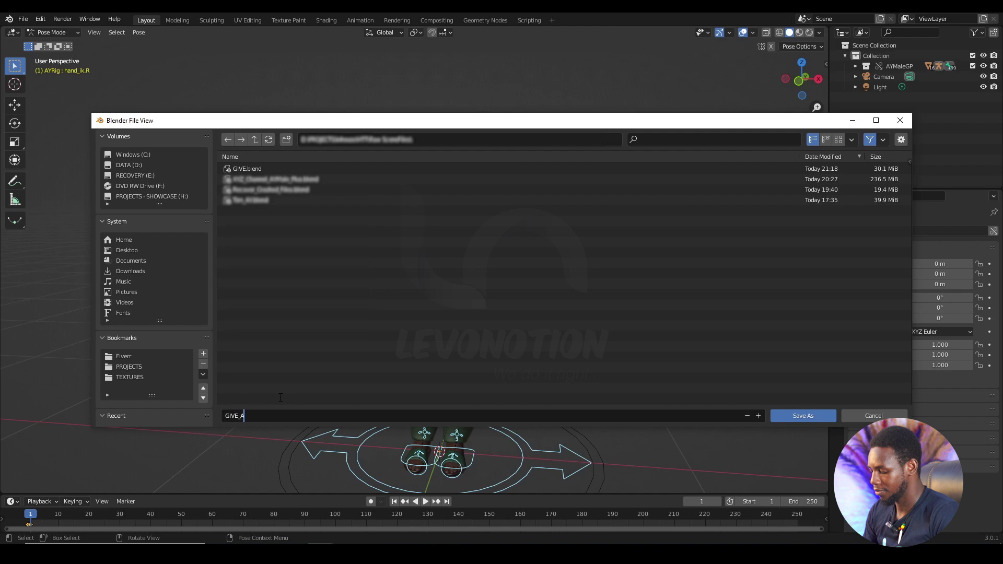
text(nim)
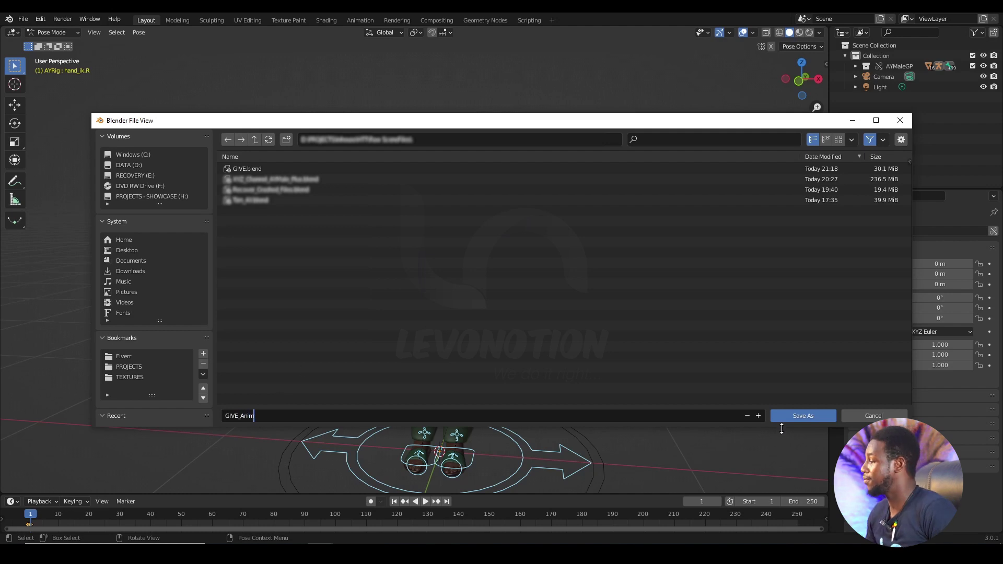
click(803, 416)
click(805, 416)
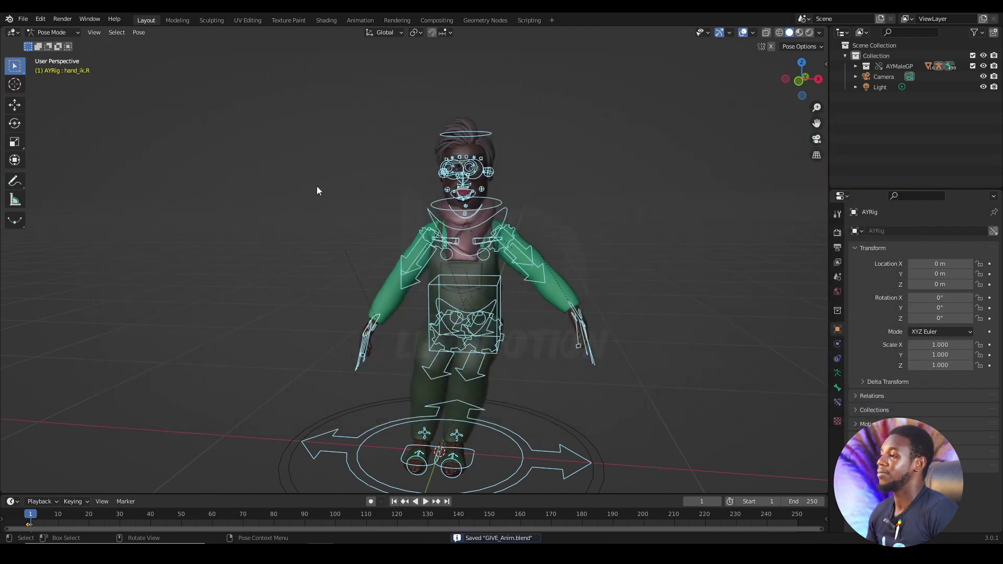
middle_drag(317, 186, 339, 164)
click(340, 159)
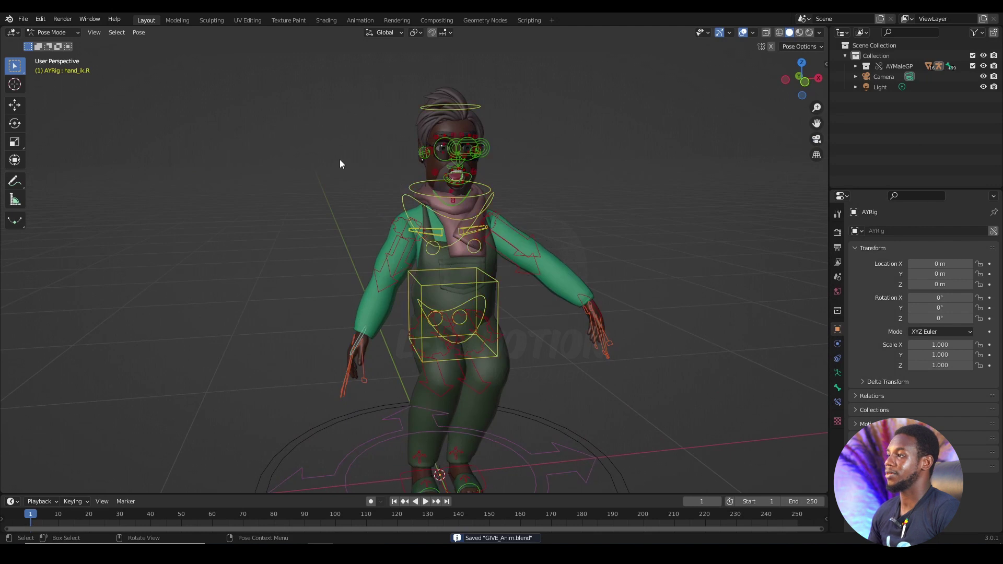
Open the recent source file GIVE.blend, discarding the unsaved changes in the animation file
click(22, 19)
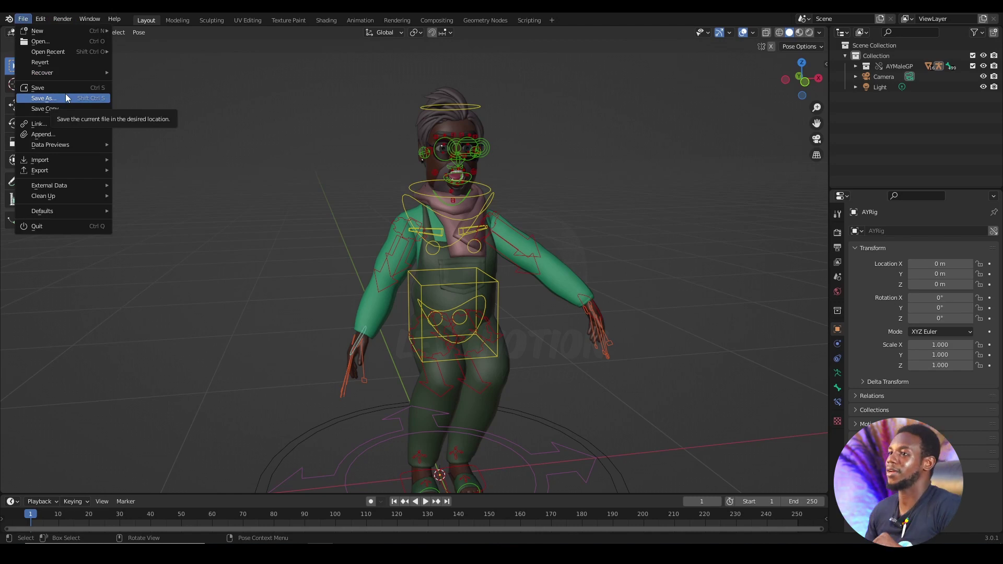
mouse_move(84, 51)
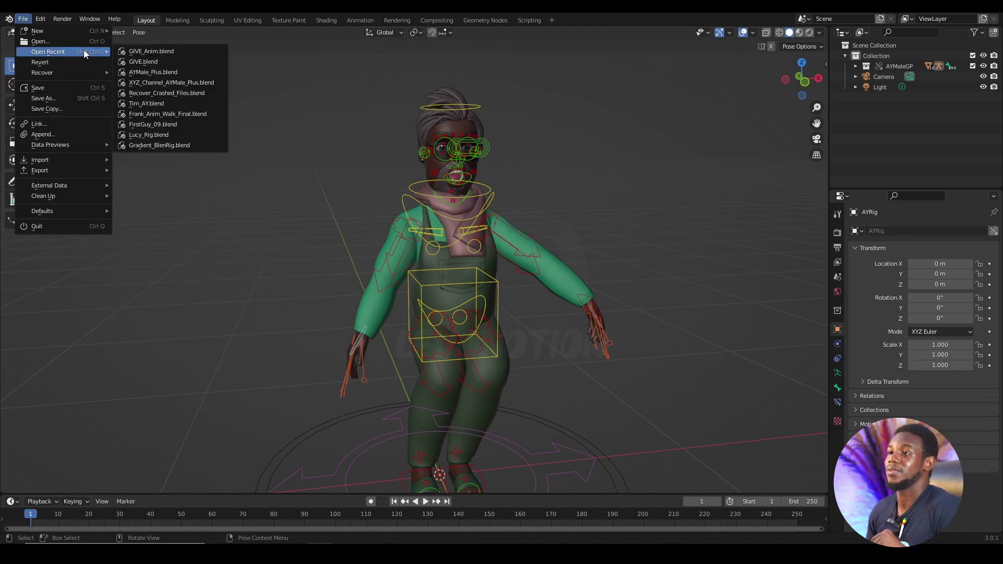
click(141, 62)
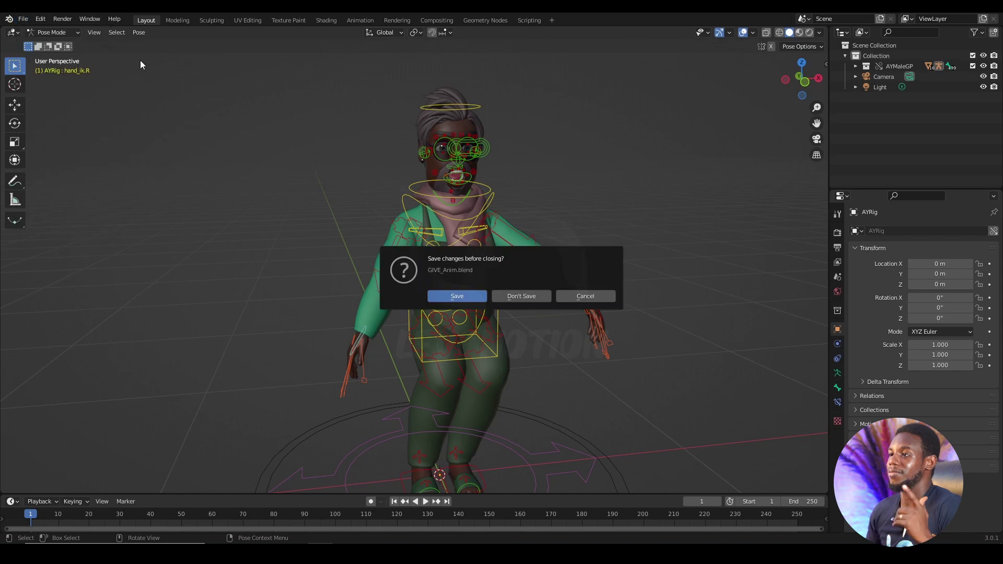
click(512, 296)
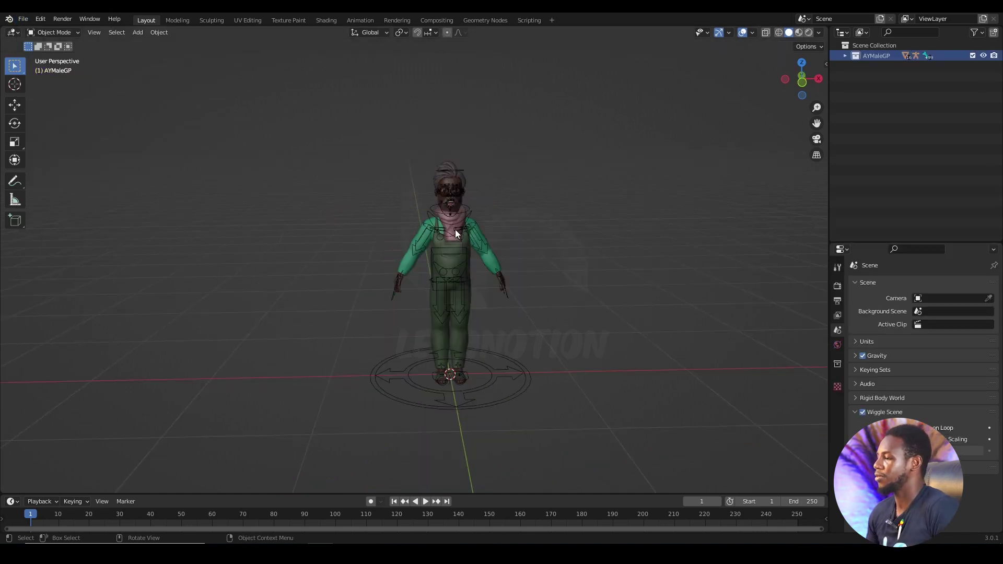
Select the character's ground ring, apply the AY Male add-on's Randomize Character repeatedly, and save the source file
click(512, 401)
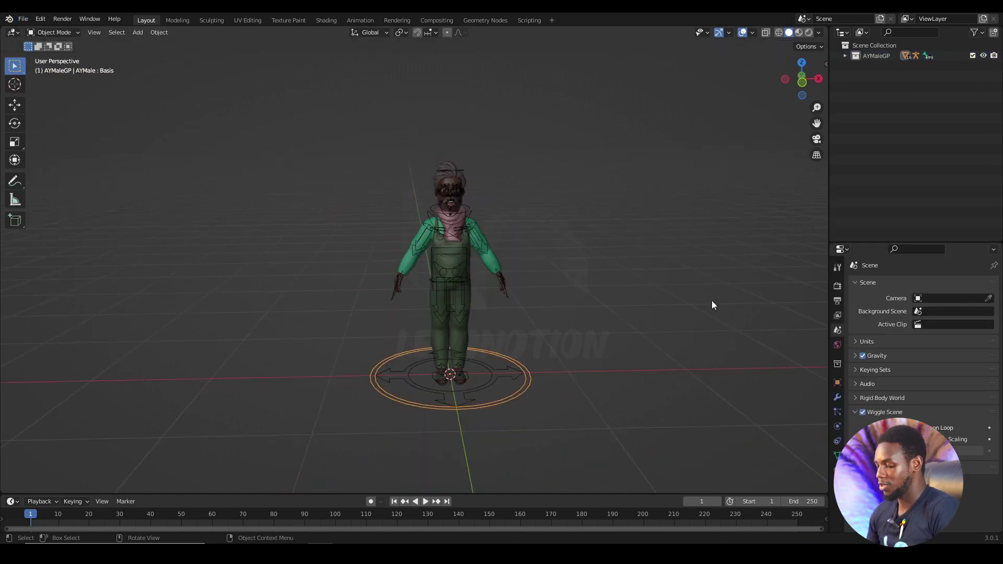
key(n)
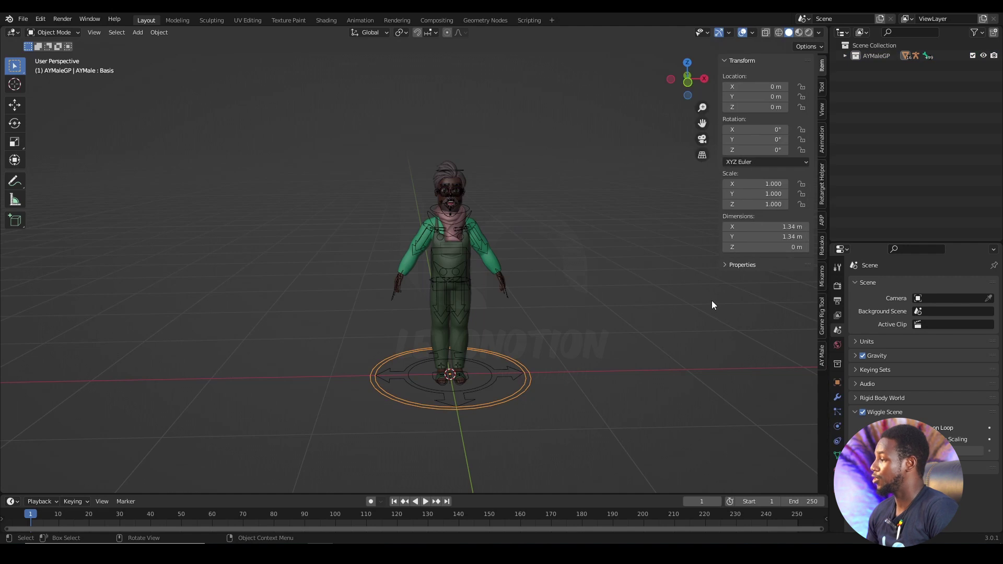
click(820, 360)
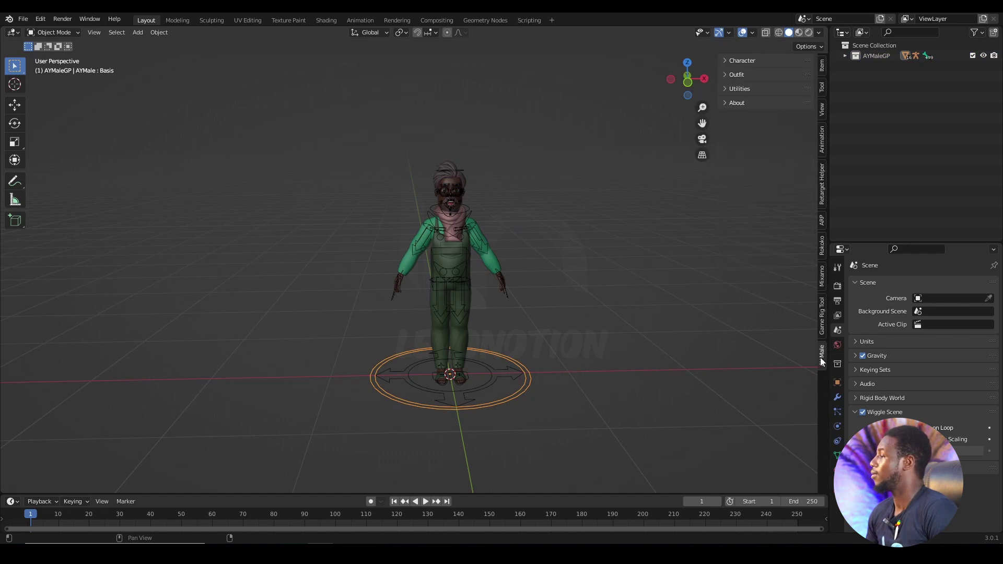
click(728, 88)
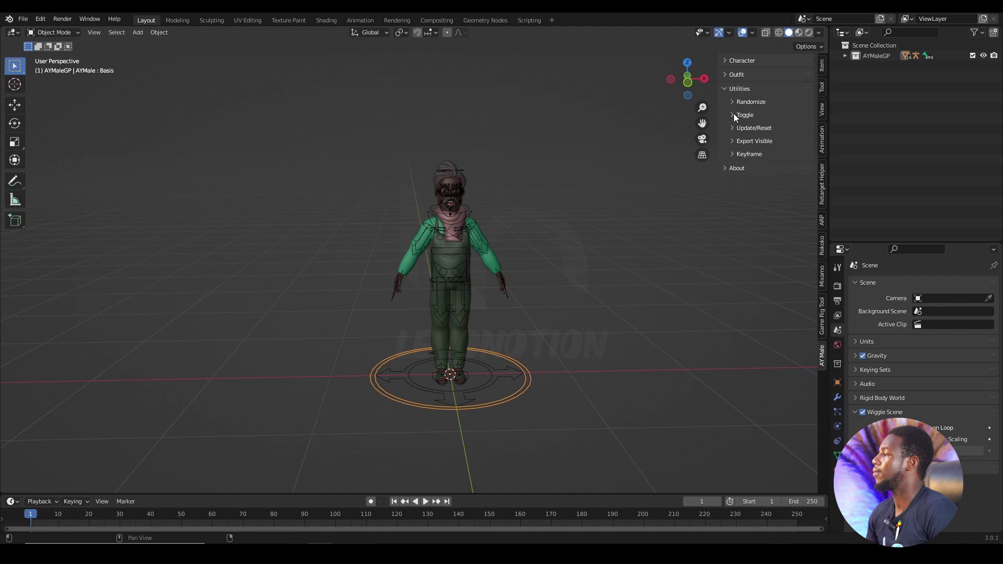
click(733, 102)
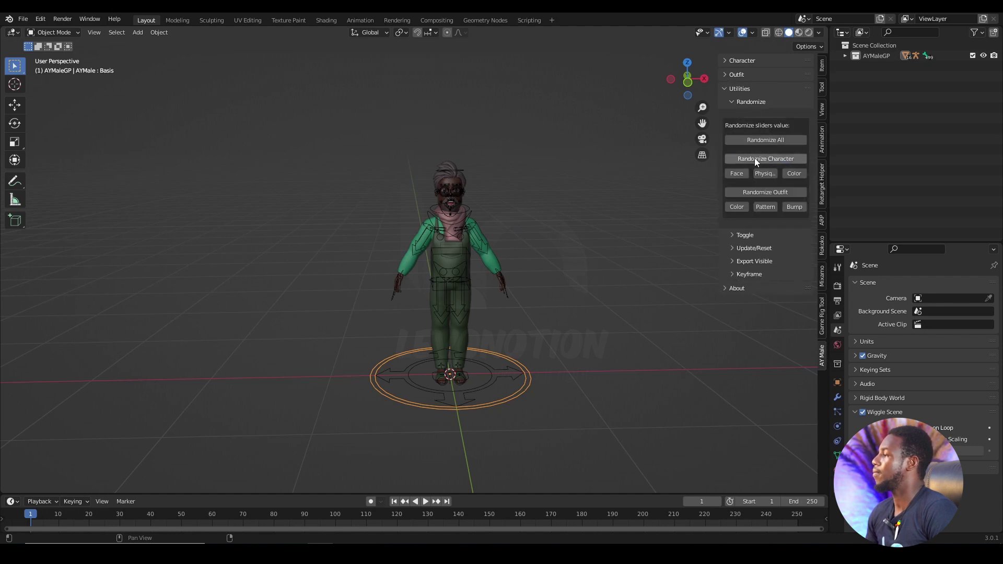
click(754, 158)
click(755, 158)
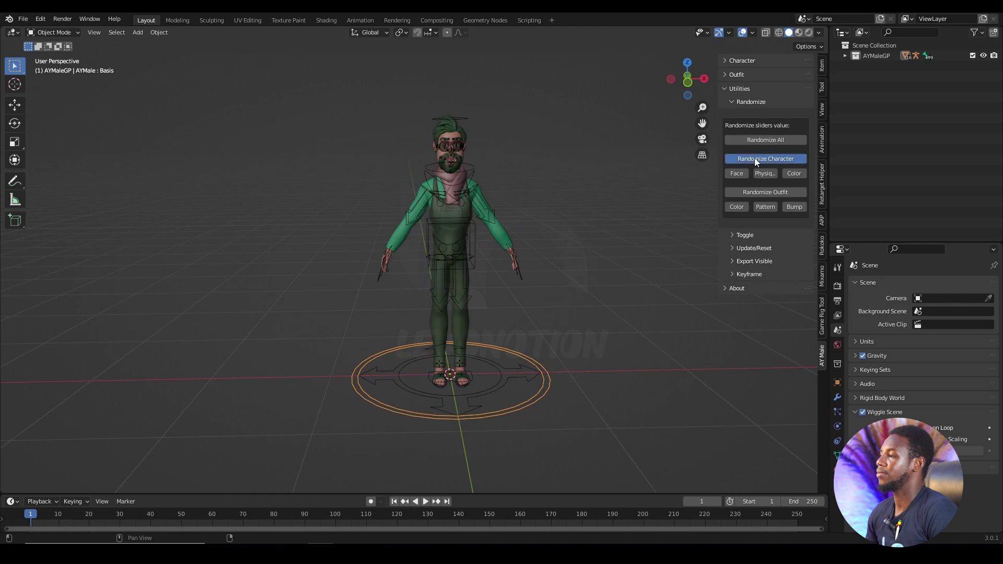
click(755, 158)
mouse_move(534, 270)
middle_down()
mouse_move(437, 278)
mouse_move(524, 267)
middle_up()
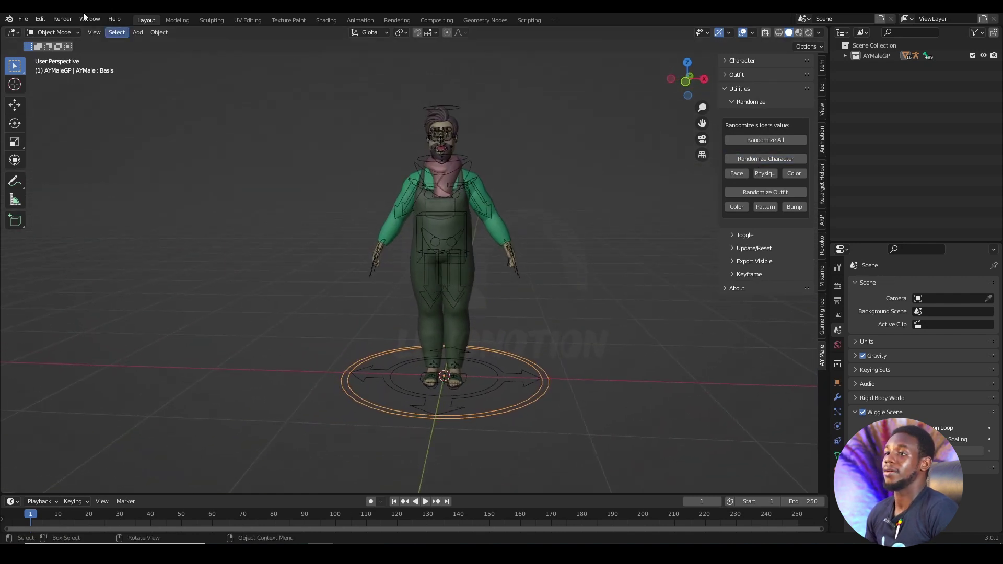
click(22, 18)
click(41, 88)
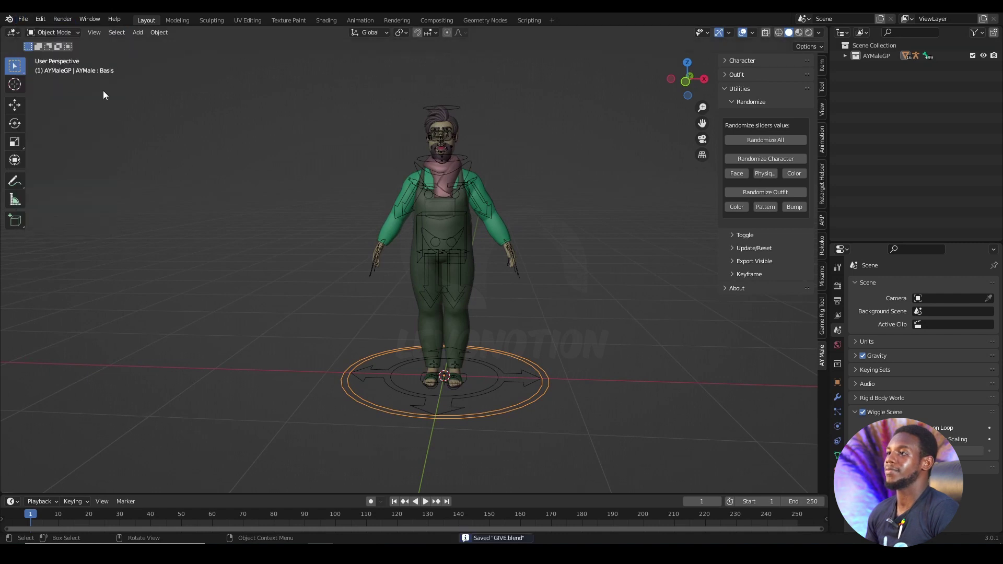
Reopen the recent file GIVE_Anim.blend, deselect the rig, and examine the linked character from the front and side
click(23, 19)
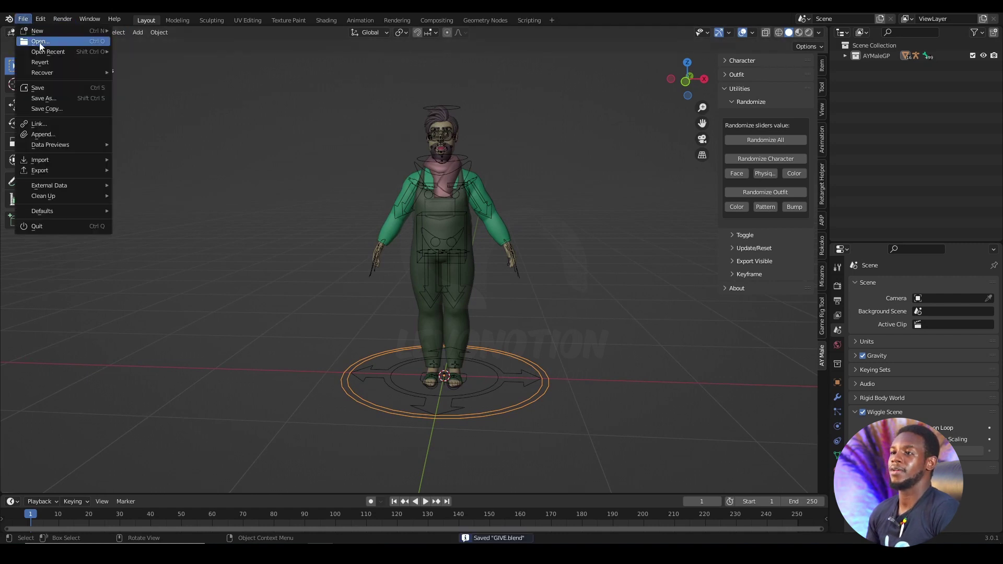
mouse_move(52, 52)
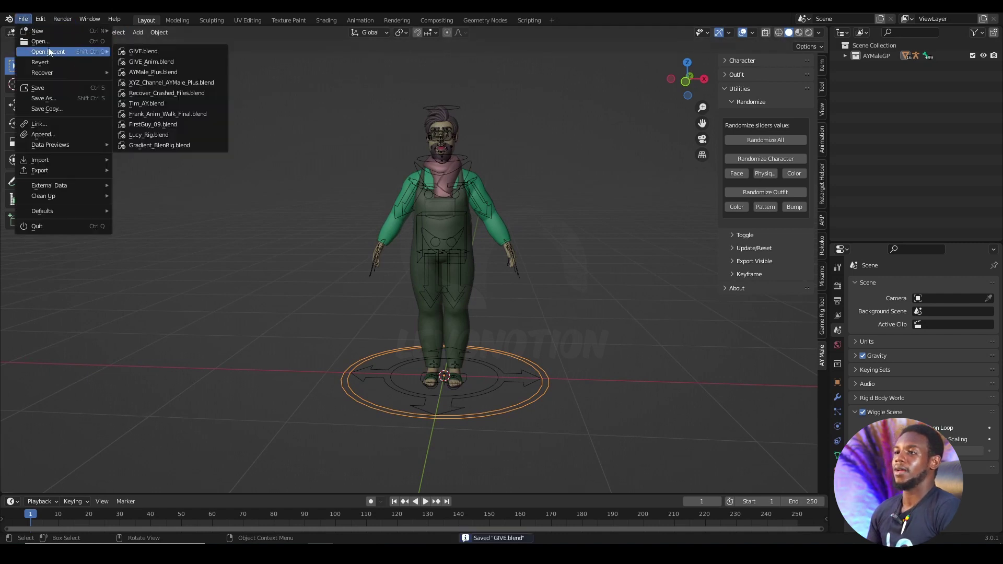
click(173, 63)
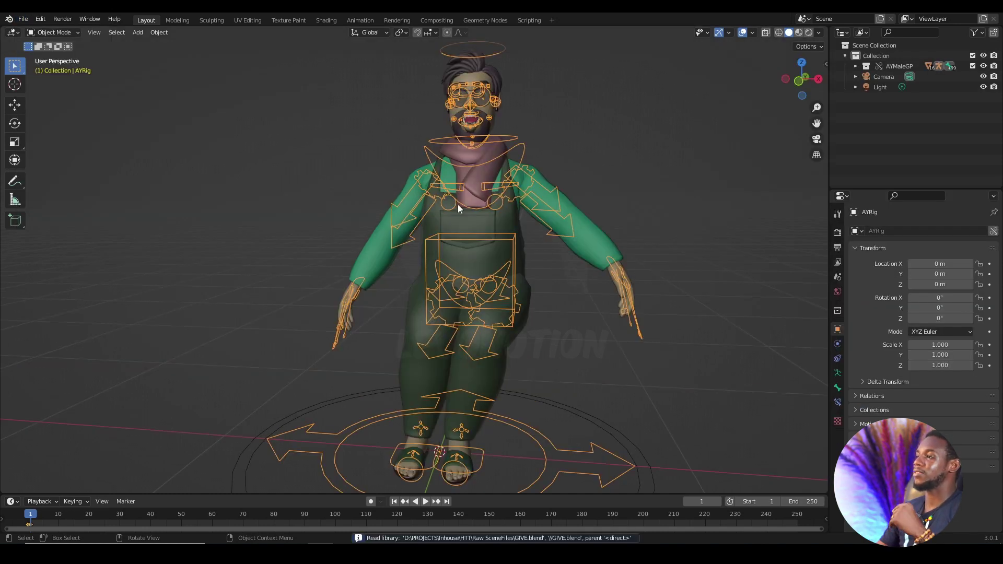
scroll(458, 205, down, 3)
click(548, 201)
middle_drag(548, 201, 521, 203)
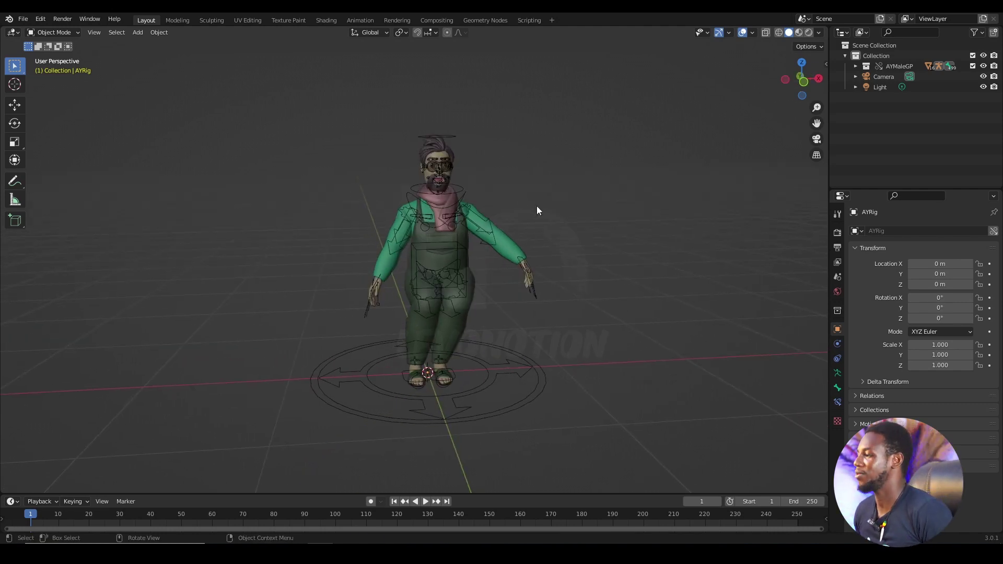
middle_drag(570, 211, 516, 214)
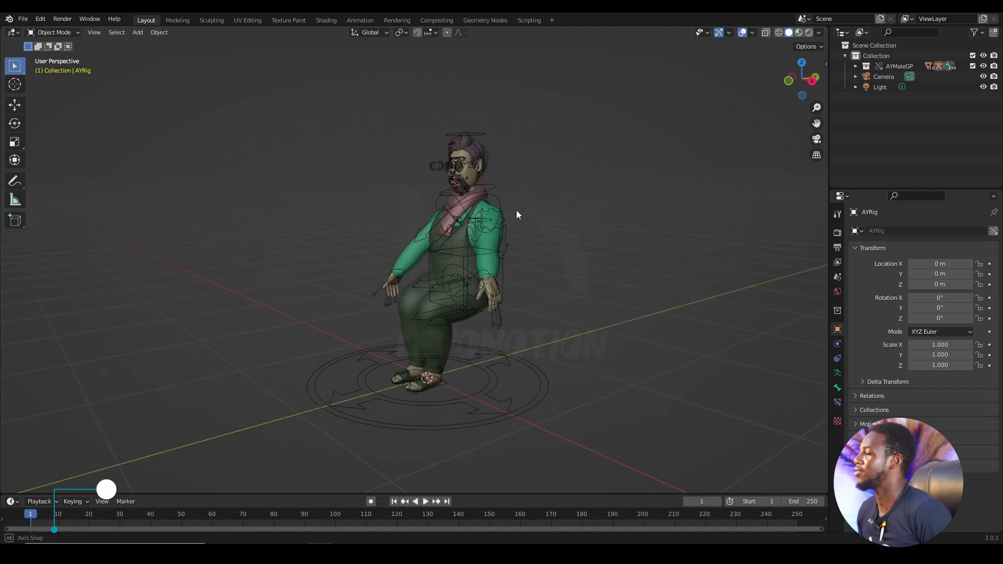